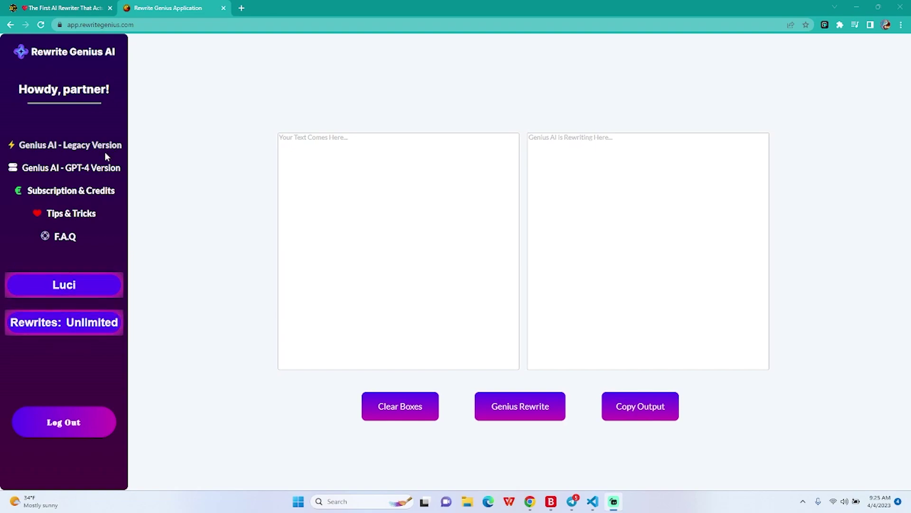
Switch the rewriter to the Genius AI GPT-4 Version and focus its input box.
{"action": "left_click", "coordinate": [115, 169]}
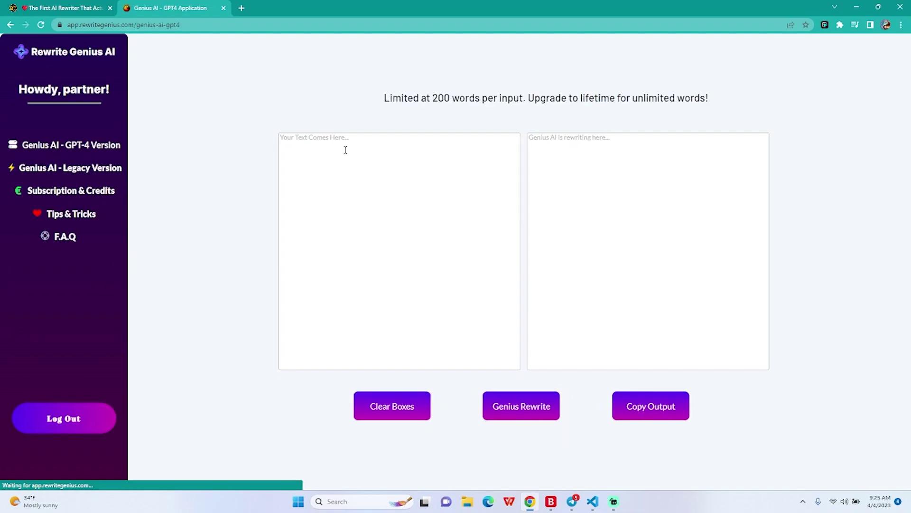
{"action": "left_click", "coordinate": [330, 165]}
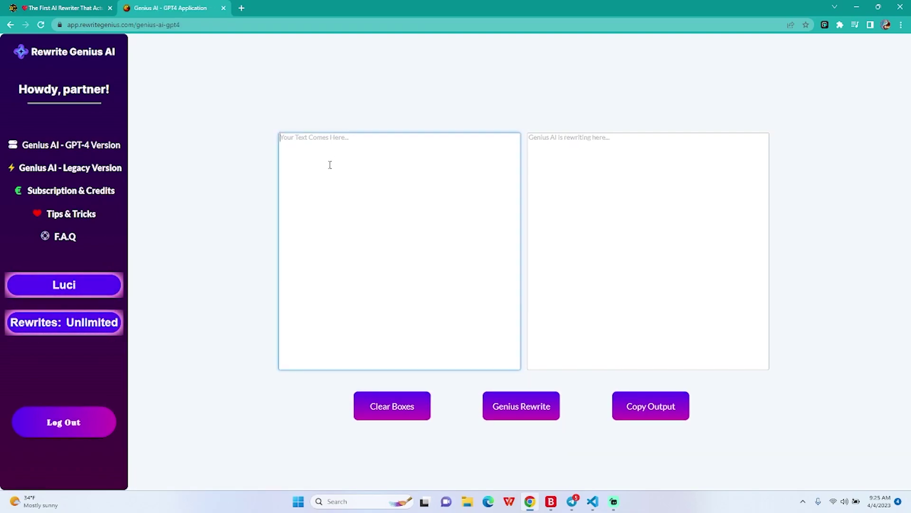
Create a new blank Google Doc from Google Drive in a new tab.
{"action": "left_click", "coordinate": [243, 16]}
{"action": "type", "text": "drive.google.com"}
{"action": "key", "text": "Return"}
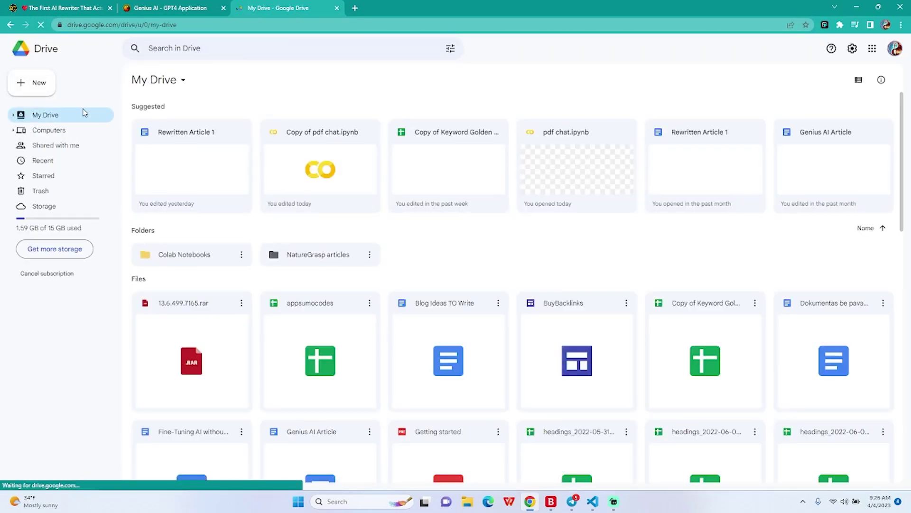
{"action": "left_click", "coordinate": [35, 83]}
{"action": "left_click", "coordinate": [74, 146]}
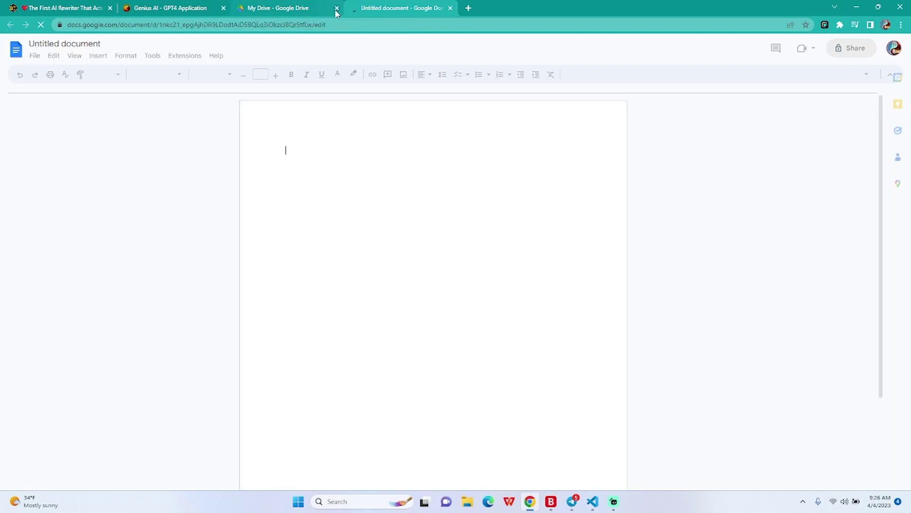
Title the new document 'Rewritten Article - Genius GPT-4'.
{"action": "left_click", "coordinate": [336, 8]}
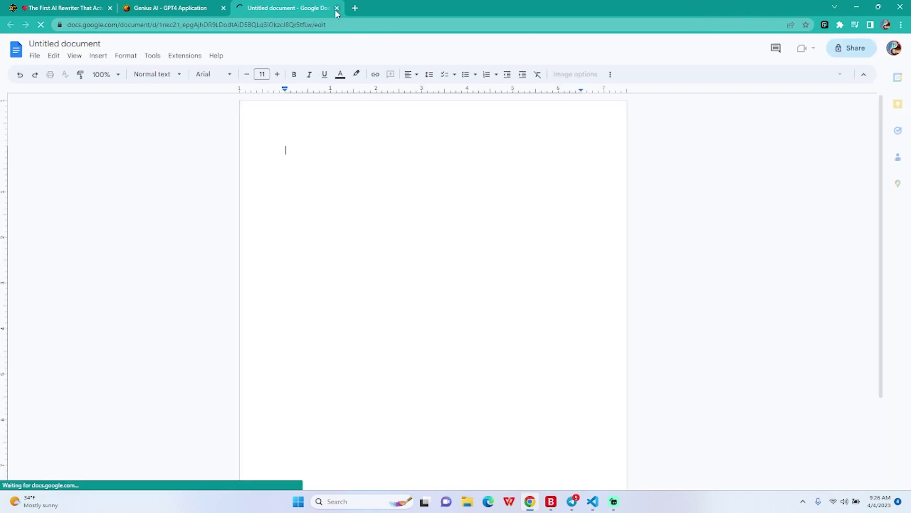
{"action": "left_click", "coordinate": [65, 43]}
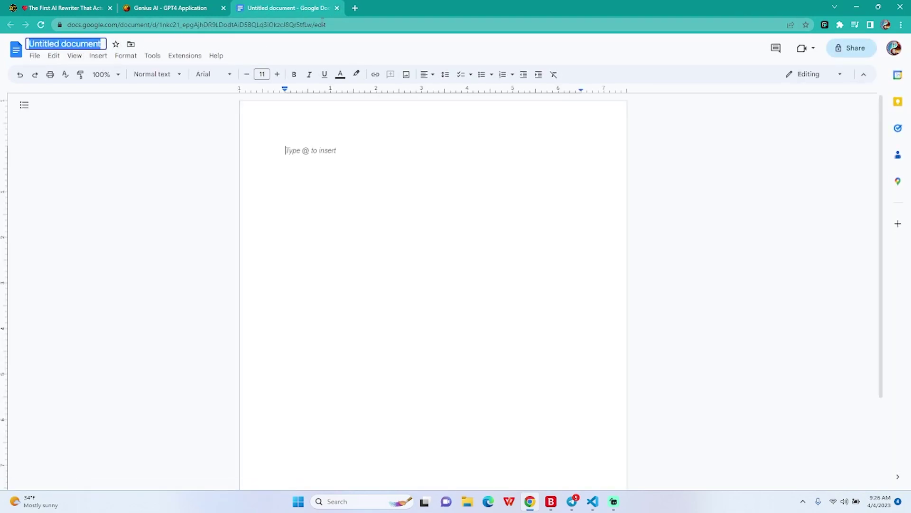
{"action": "type", "text": "Rewritten Article - Genius GPT-4"}
{"action": "key", "text": "Return"}
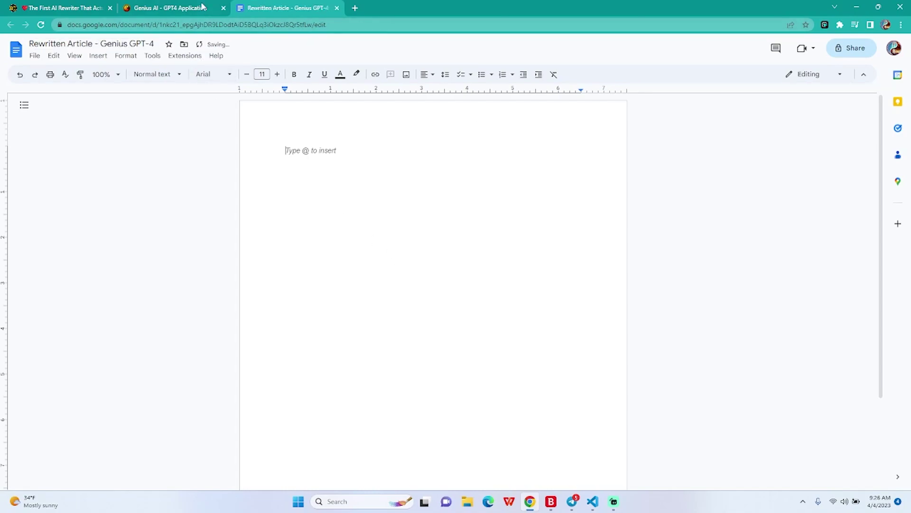
Open Google in a new tab and search 'how to get better at valorant 2023'.
{"action": "left_click", "coordinate": [202, 7]}
{"action": "left_click", "coordinate": [357, 8]}
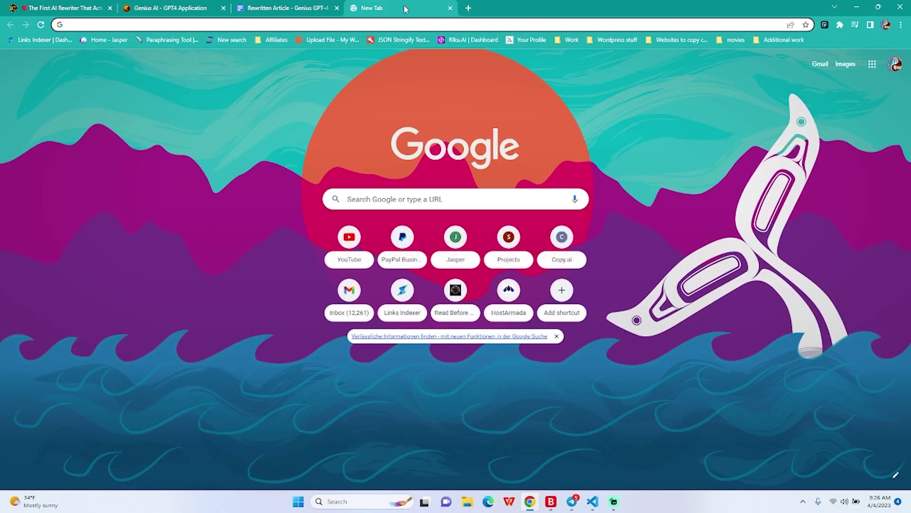
{"action": "type", "text": "goog"}
{"action": "key", "text": "Return"}
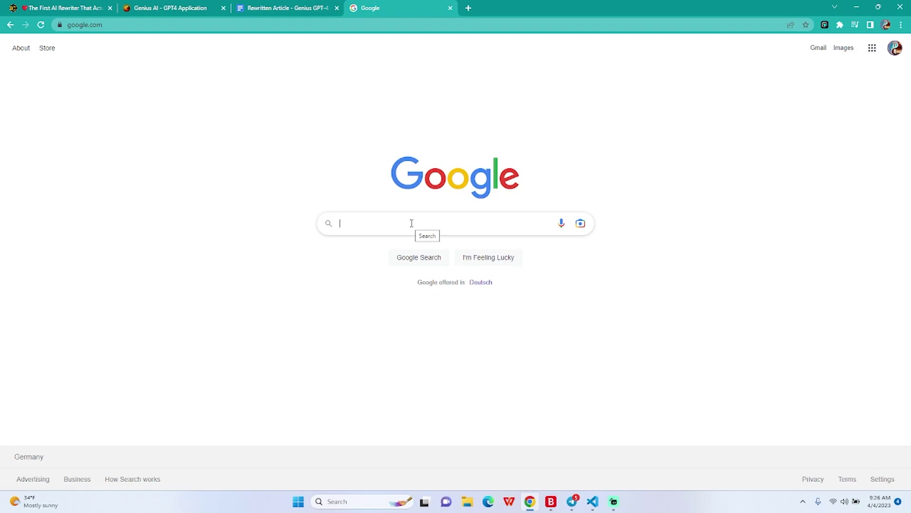
{"action": "type", "text": "how to ge"}
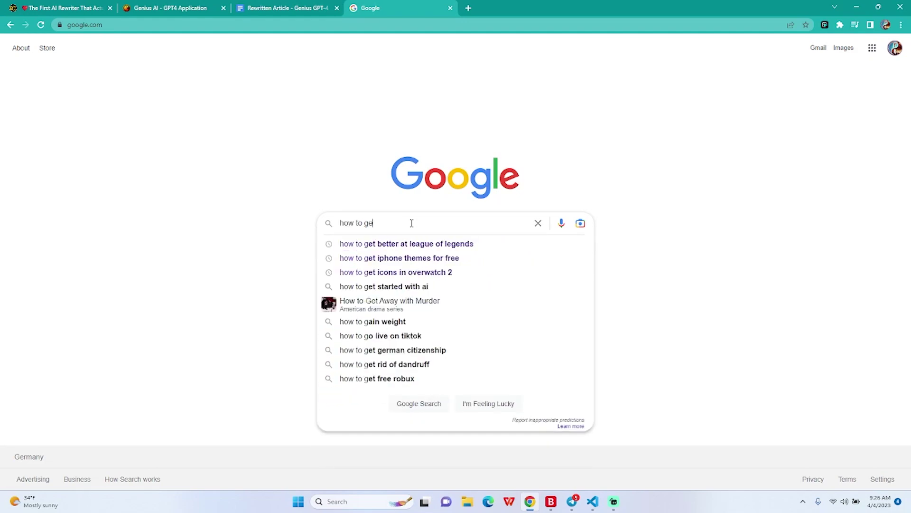
{"action": "type", "text": "t better "}
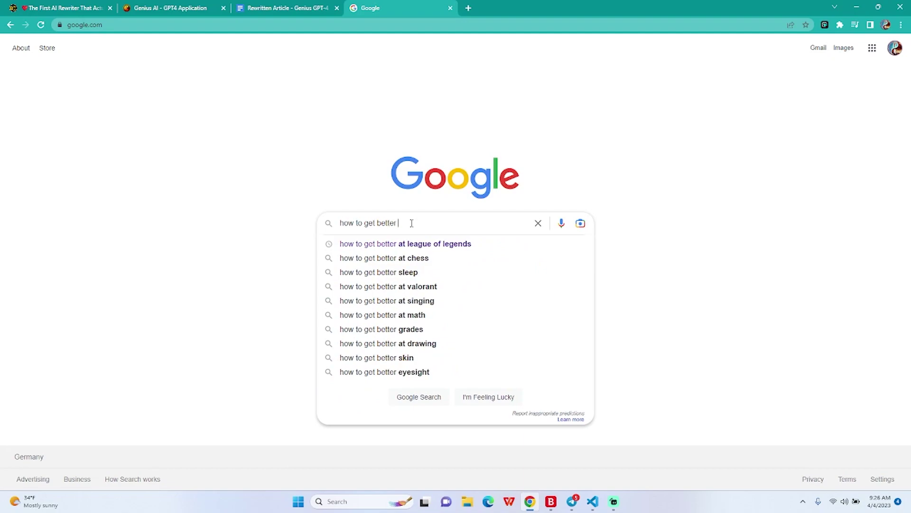
{"action": "type", "text": "at valorant"}
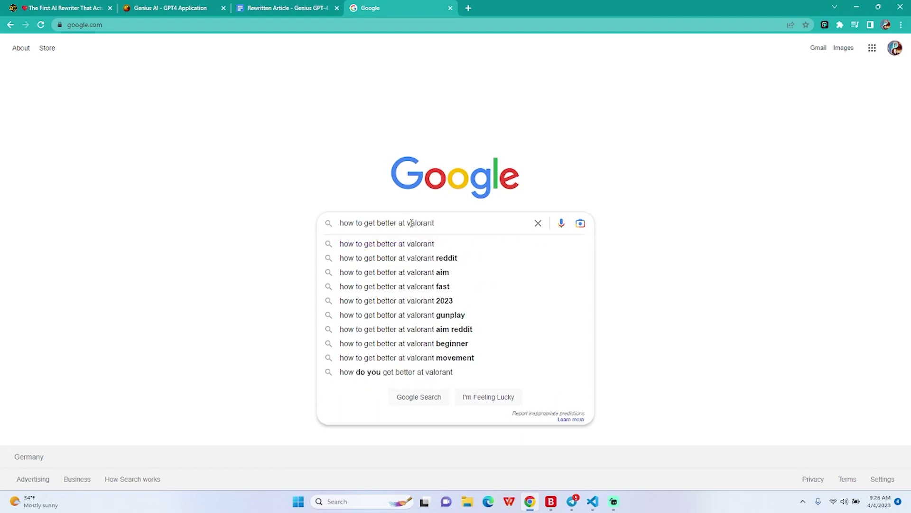
{"action": "type", "text": " 2023"}
{"action": "key", "text": "Return"}
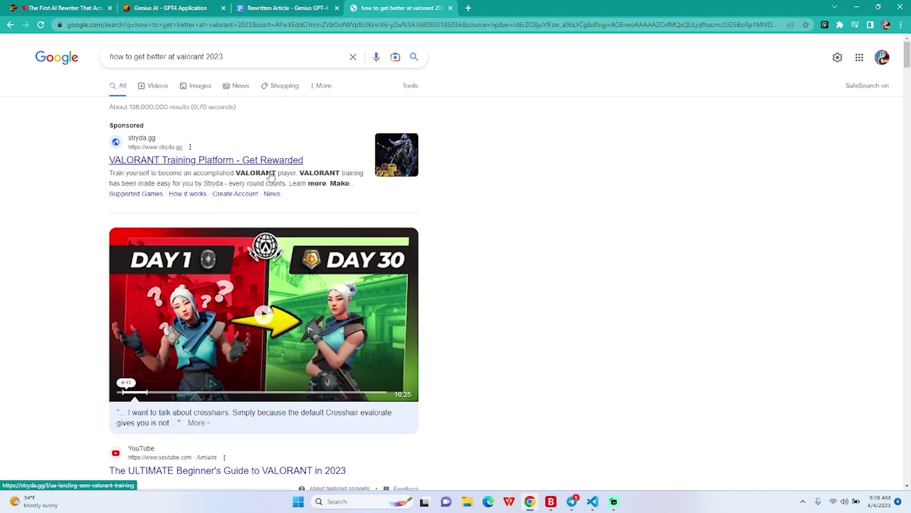
Look through the VideoGamer 18 tips article, then return to the search results.
{"action": "scroll", "coordinate": [304, 304], "scroll_direction": "down", "scroll_amount": 10}
{"action": "scroll", "coordinate": [318, 317], "scroll_direction": "down", "scroll_amount": 5}
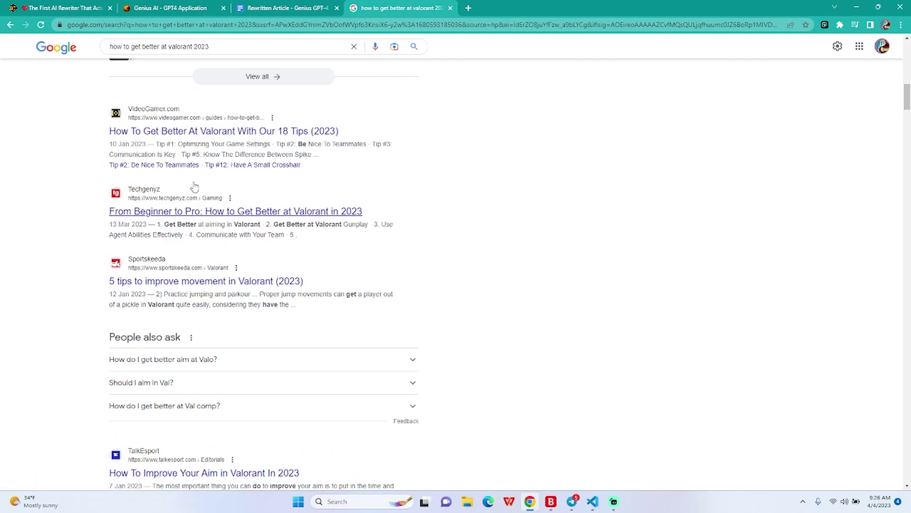
{"action": "left_click", "coordinate": [194, 133]}
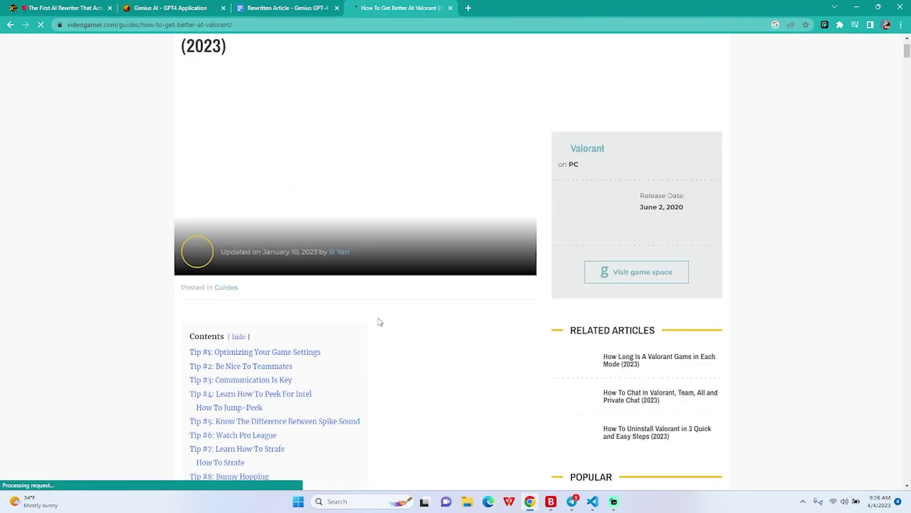
{"action": "scroll", "coordinate": [380, 319], "scroll_direction": "down", "scroll_amount": 15}
{"action": "left_click", "coordinate": [584, 400]}
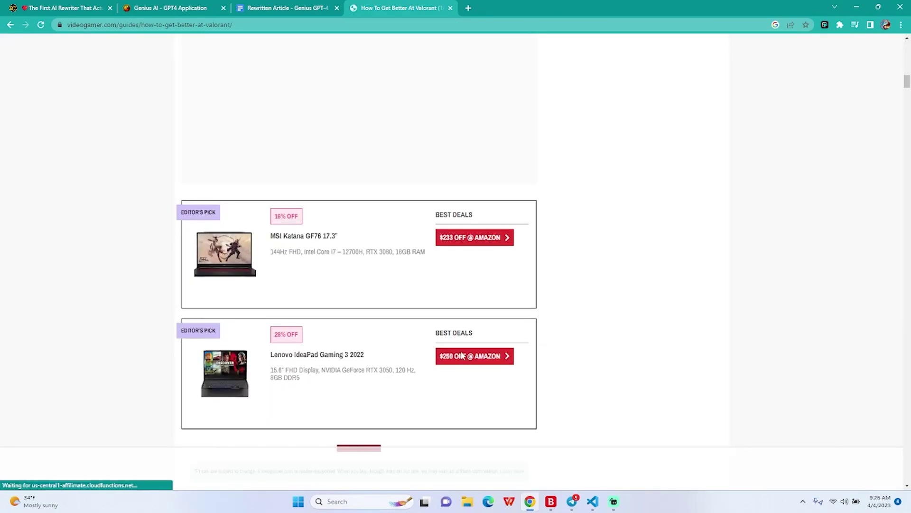
{"action": "scroll", "coordinate": [459, 346], "scroll_direction": "down", "scroll_amount": 15}
{"action": "scroll", "coordinate": [449, 351], "scroll_direction": "down", "scroll_amount": 5}
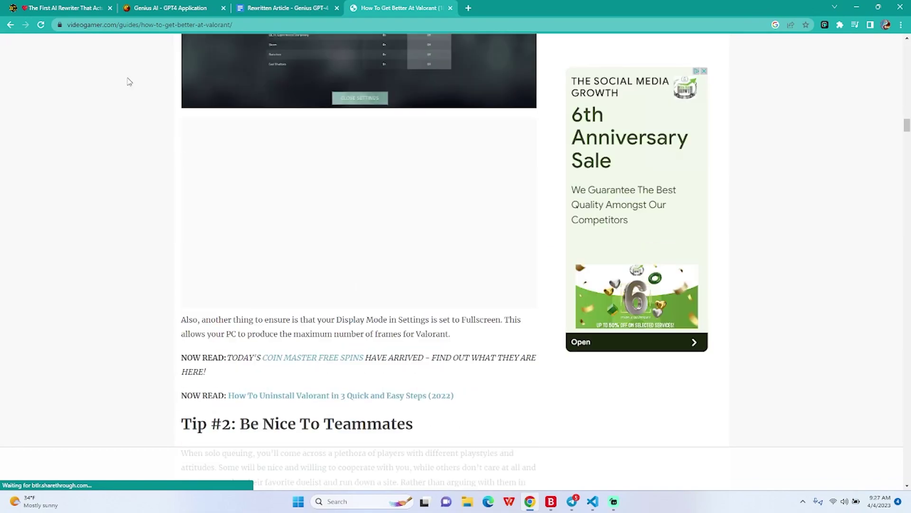
{"action": "left_click", "coordinate": [10, 24]}
Open the Techgenyz beginner-to-pro Valorant article and copy its headline.
{"action": "left_click", "coordinate": [193, 284]}
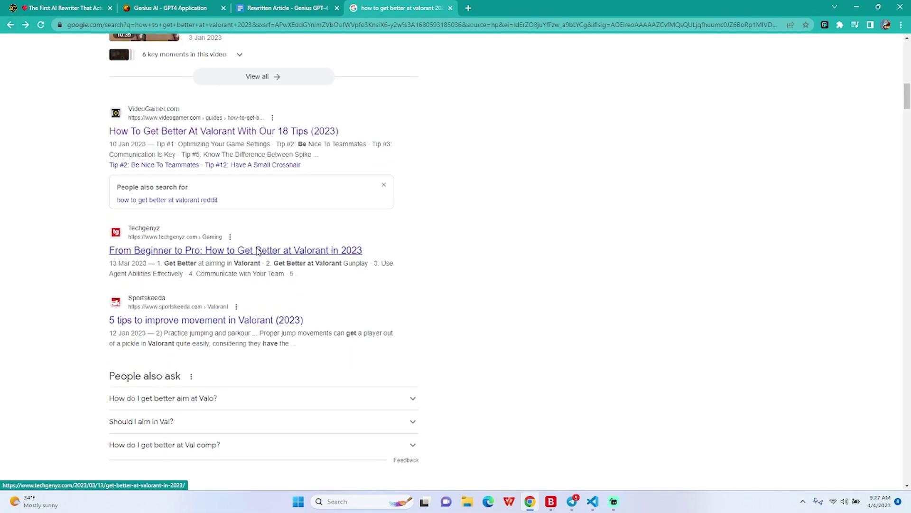
{"action": "scroll", "coordinate": [472, 325], "scroll_direction": "down", "scroll_amount": 20}
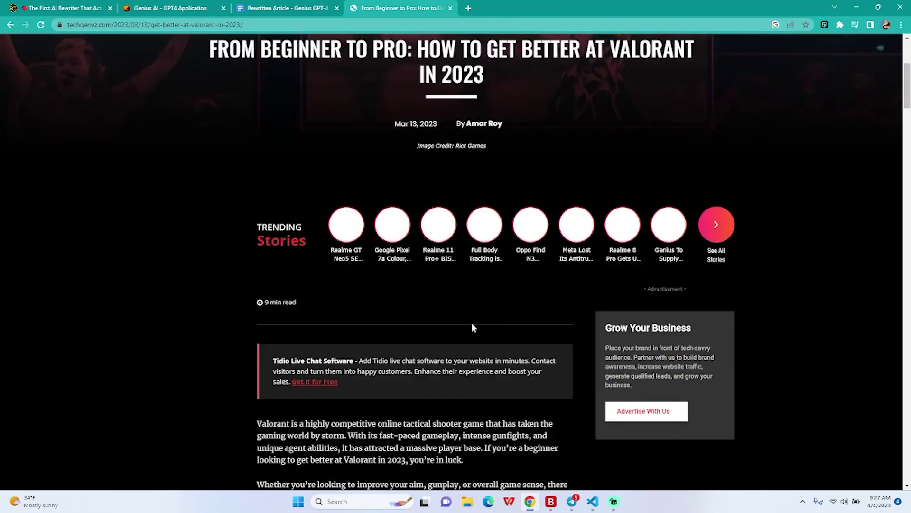
{"action": "scroll", "coordinate": [500, 323], "scroll_direction": "down", "scroll_amount": 20}
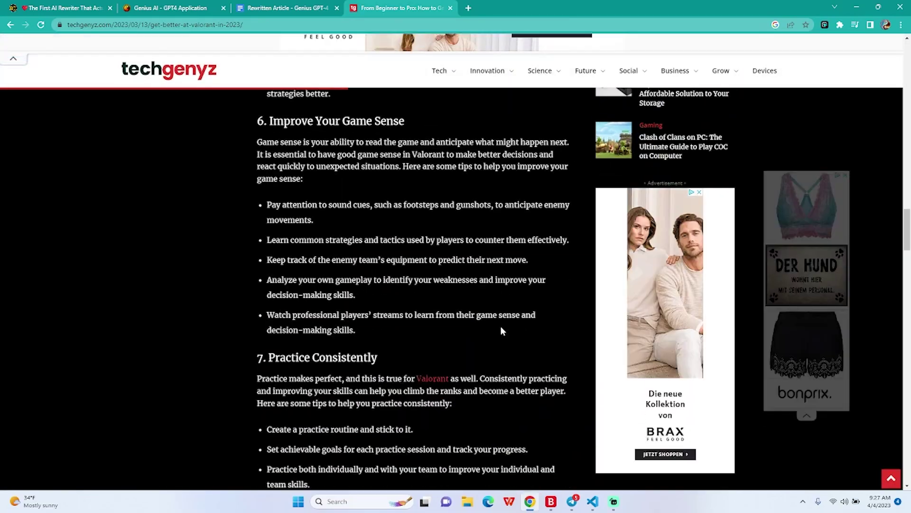
{"action": "scroll", "coordinate": [498, 327], "scroll_direction": "down", "scroll_amount": 7}
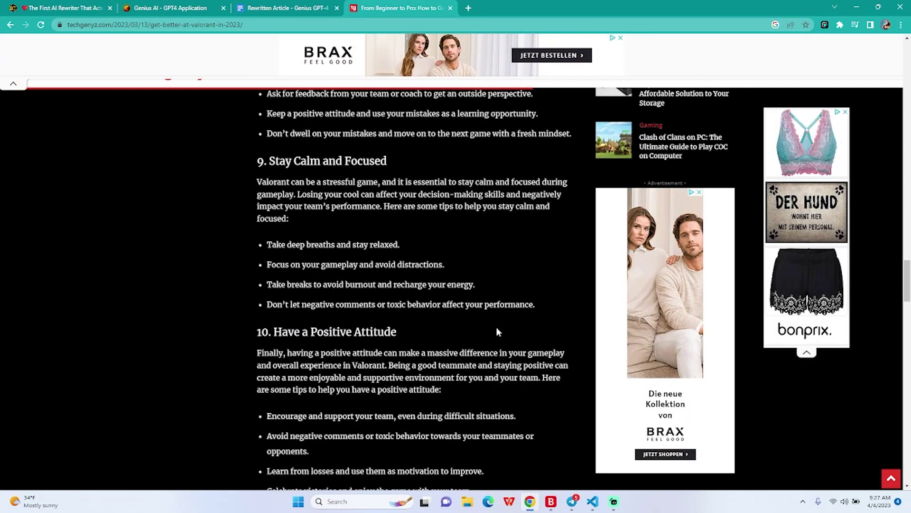
{"action": "left_click_drag", "start_coordinate": [909, 277], "coordinate": [908, 60]}
{"action": "scroll", "coordinate": [451, 285], "scroll_direction": "down", "scroll_amount": 9}
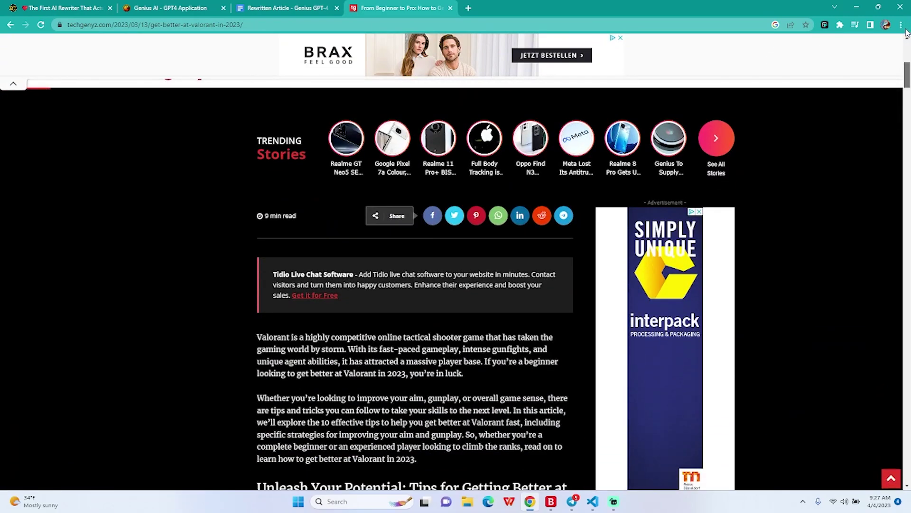
{"action": "scroll", "coordinate": [451, 284], "scroll_direction": "up", "scroll_amount": 4}
{"action": "scroll", "coordinate": [906, 26], "scroll_direction": "up", "scroll_amount": 2}
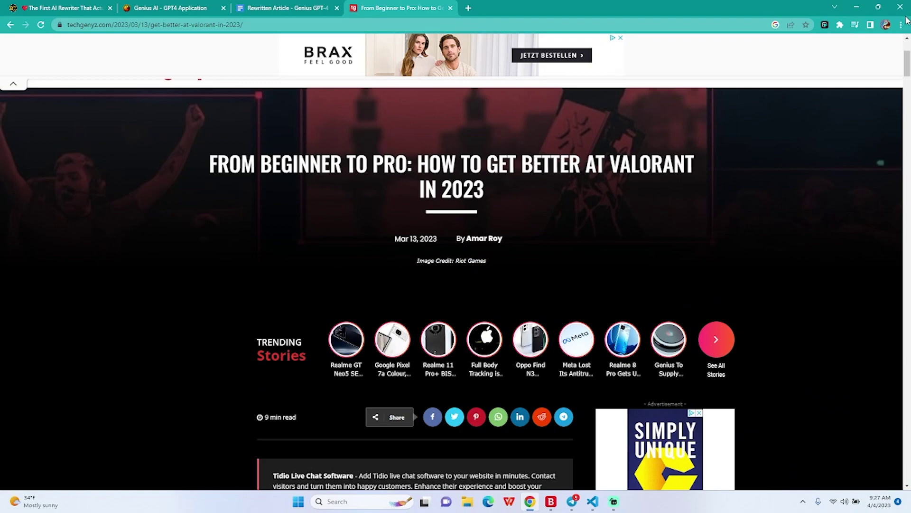
{"action": "double_click", "coordinate": [223, 152]}
{"action": "left_click", "coordinate": [211, 161]}
{"action": "left_click_drag", "start_coordinate": [210, 160], "coordinate": [519, 184]}
{"action": "key", "text": "ctrl+c"}
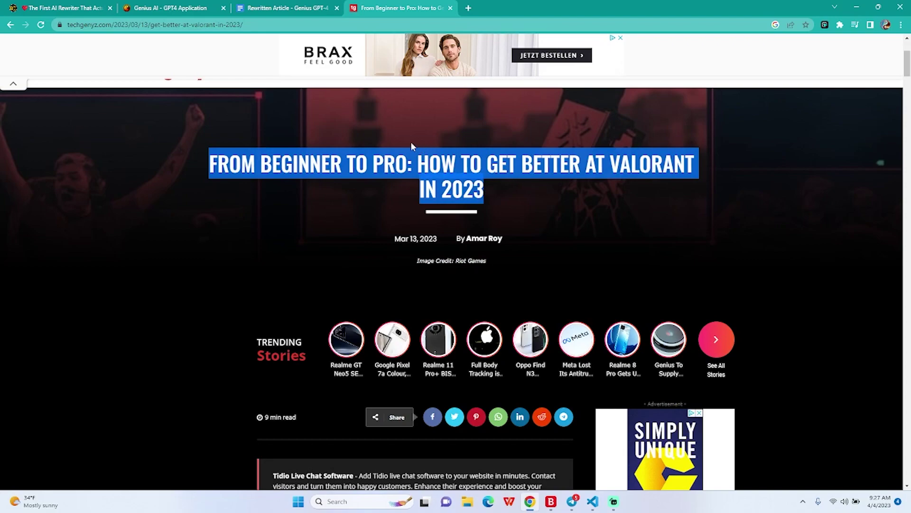
{"action": "key", "text": "ctrl+Page_Up"}
{"action": "key", "text": "ctrl+Page_Up"}
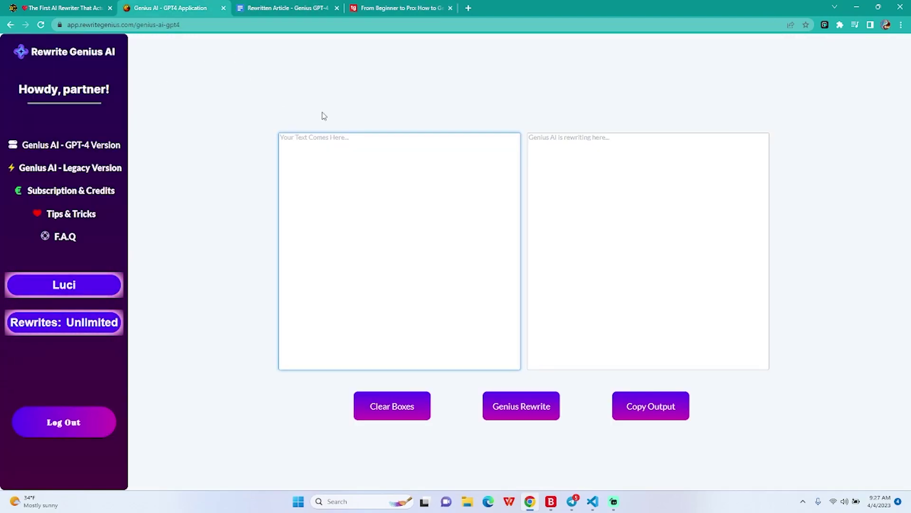
Rewrite the pasted headline into 'STARTING OUT AND LEVELING UP: MASTERING VALORANT BY 2023' and copy it.
{"action": "key", "text": "ctrl+v"}
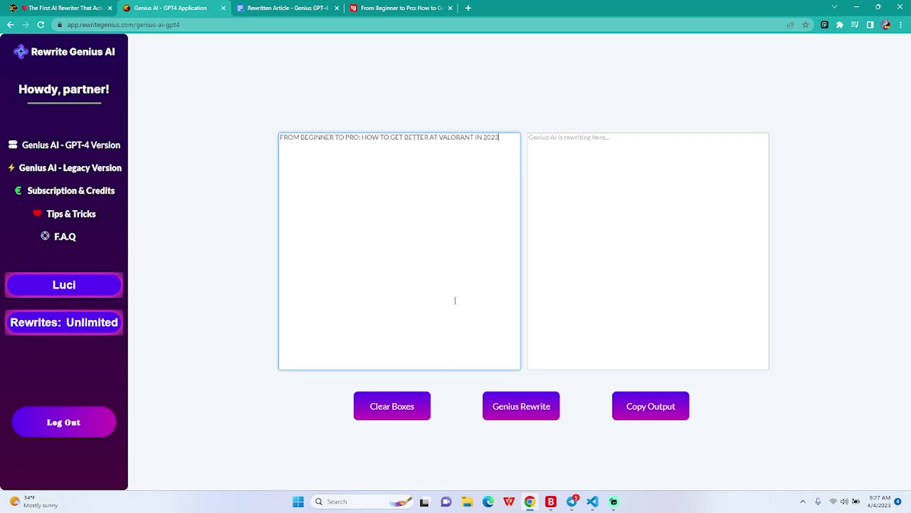
{"action": "left_click", "coordinate": [523, 410]}
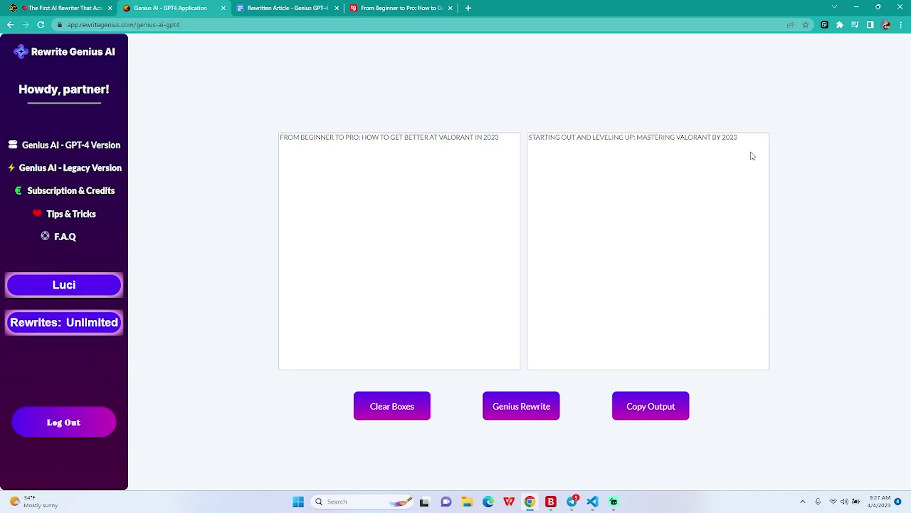
{"action": "left_click_drag", "start_coordinate": [740, 137], "coordinate": [522, 127]}
{"action": "key", "text": "ctrl+c"}
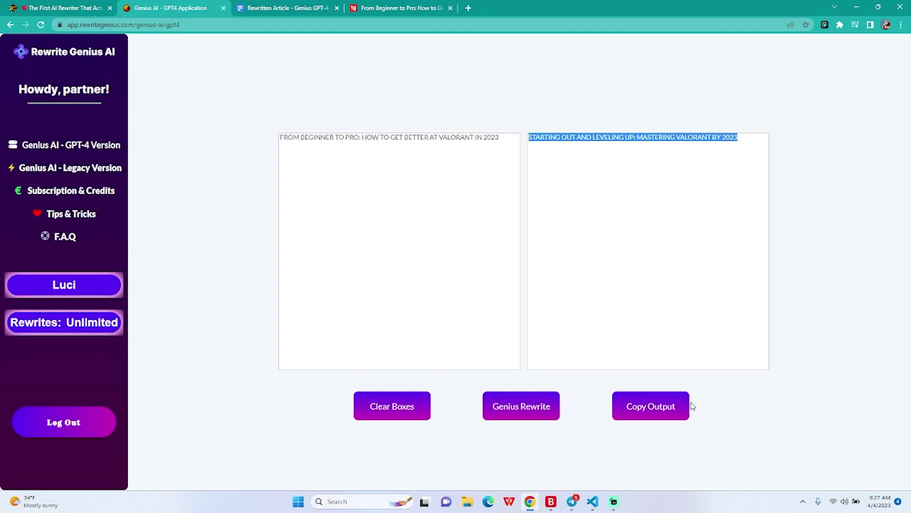
{"action": "left_click", "coordinate": [686, 405]}
Paste the rewritten title into the empty document and style it as Heading 1.
{"action": "key", "text": "ctrl+Tab"}
{"action": "key", "text": "ctrl+v"}
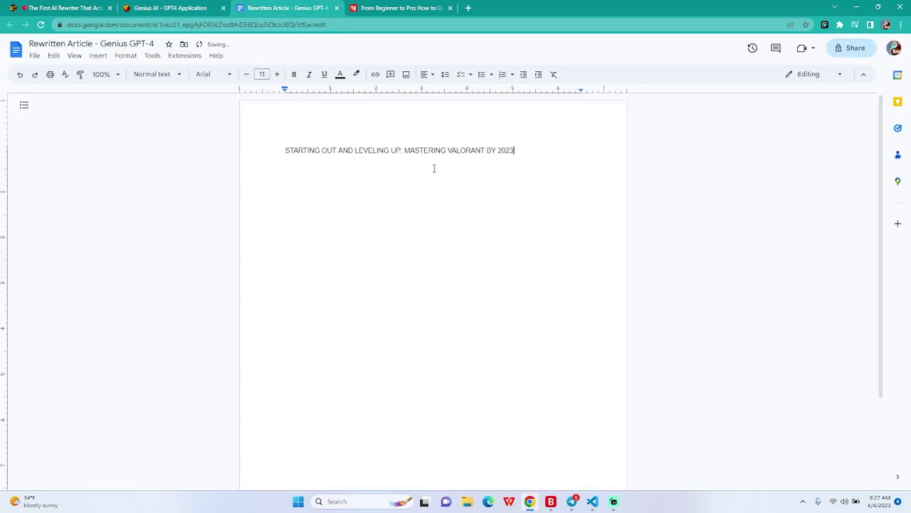
{"action": "left_click_drag", "start_coordinate": [522, 147], "coordinate": [248, 146]}
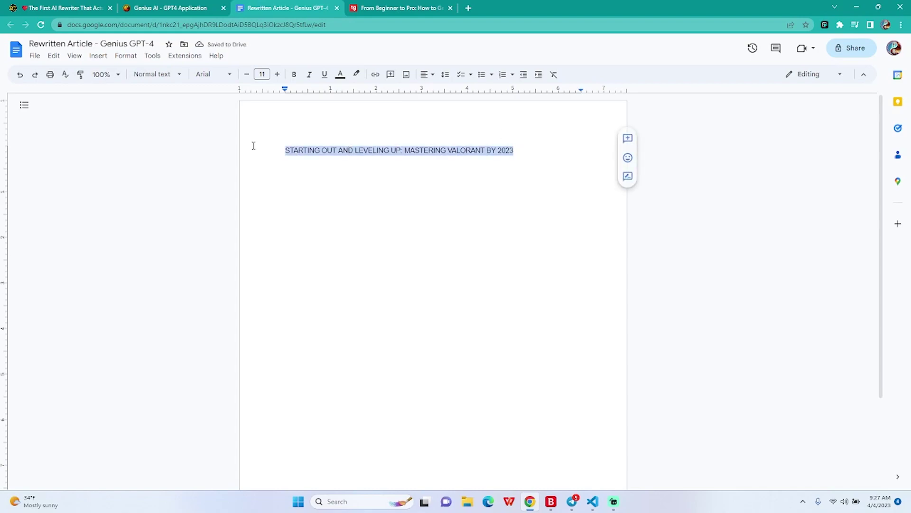
{"action": "left_click", "coordinate": [145, 74]}
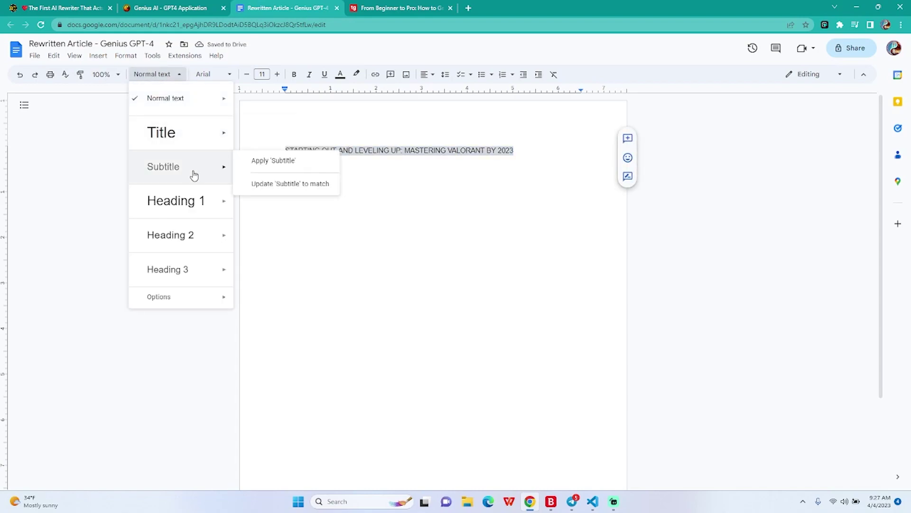
{"action": "mouse_move", "coordinate": [219, 201]}
{"action": "left_click", "coordinate": [287, 197]}
{"action": "left_click", "coordinate": [455, 192]}
Select the Techgenyz article's two introductory paragraphs for rewriting.
{"action": "left_click", "coordinate": [429, 5]}
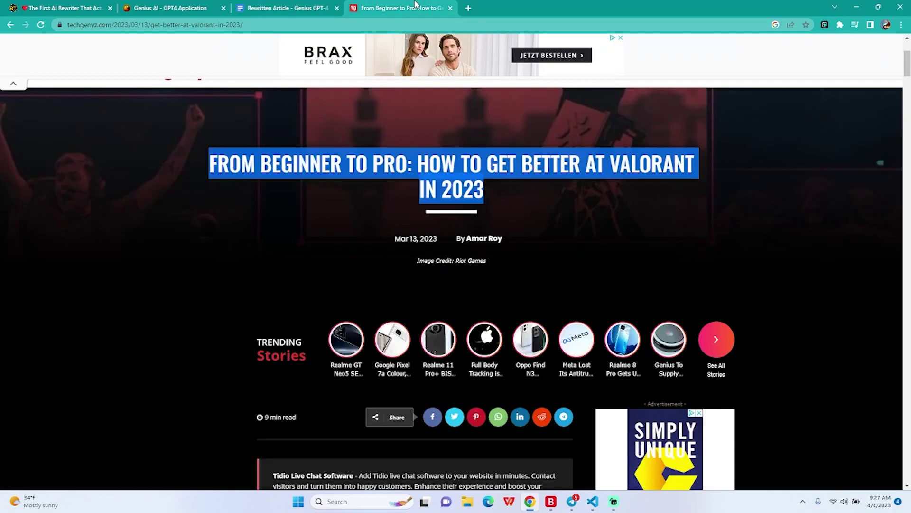
{"action": "scroll", "coordinate": [387, 237], "scroll_direction": "down", "scroll_amount": 5}
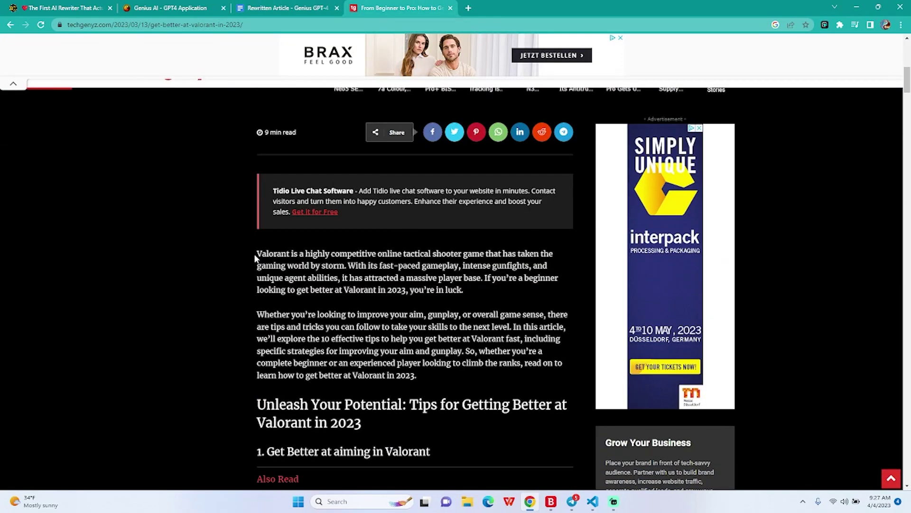
{"action": "left_click_drag", "start_coordinate": [252, 256], "coordinate": [468, 370]}
{"action": "key", "text": "ctrl+c"}
{"action": "scroll", "coordinate": [468, 300], "scroll_direction": "down", "scroll_amount": 3}
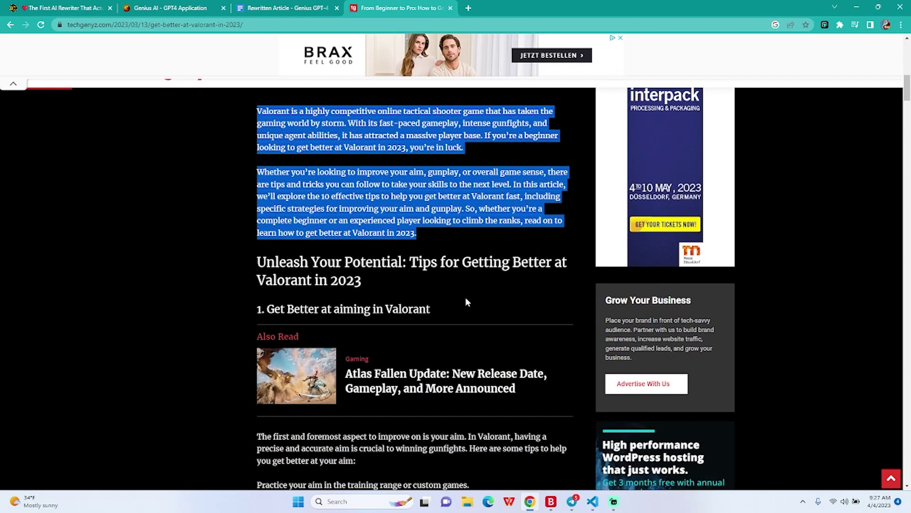
{"action": "scroll", "coordinate": [478, 295], "scroll_direction": "up", "scroll_amount": 4}
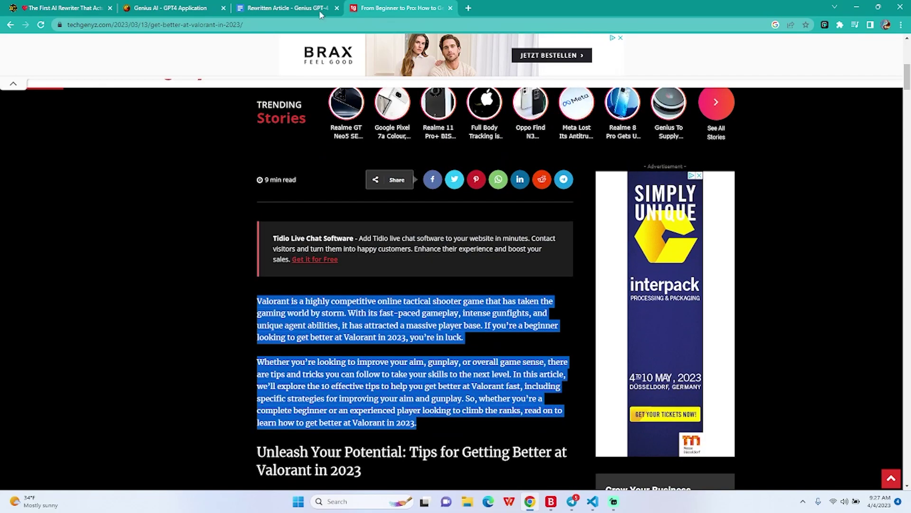
{"action": "left_click", "coordinate": [197, 5]}
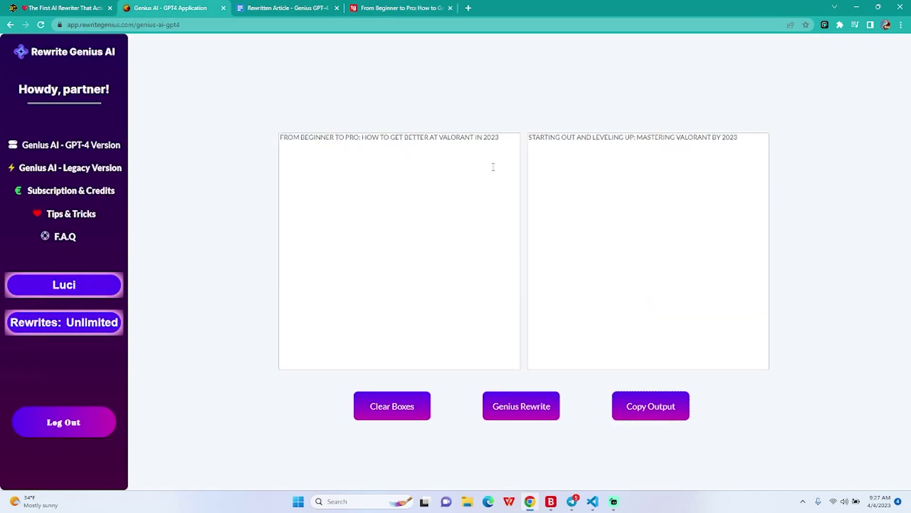
Rewrite the two intro paragraphs and paste the output below the Heading 1 title.
{"action": "left_click", "coordinate": [380, 407]}
{"action": "left_click", "coordinate": [399, 217]}
{"action": "key", "text": "ctrl+v"}
{"action": "left_click", "coordinate": [537, 416]}
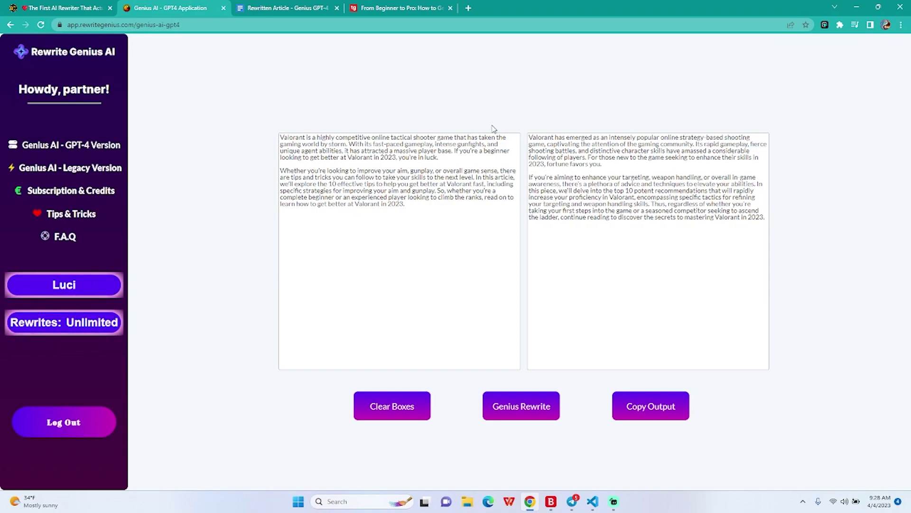
{"action": "left_click", "coordinate": [676, 401]}
{"action": "left_click", "coordinate": [285, 8]}
{"action": "key", "text": "ctrl+v"}
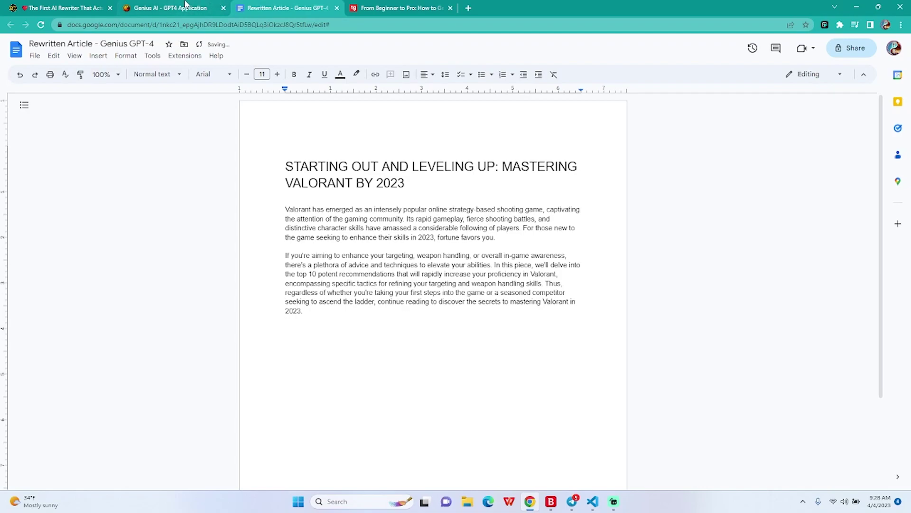
Paste the '1. Get Better at aiming in Valorant' heading into the cleared rewriter input.
{"action": "left_click", "coordinate": [358, 6]}
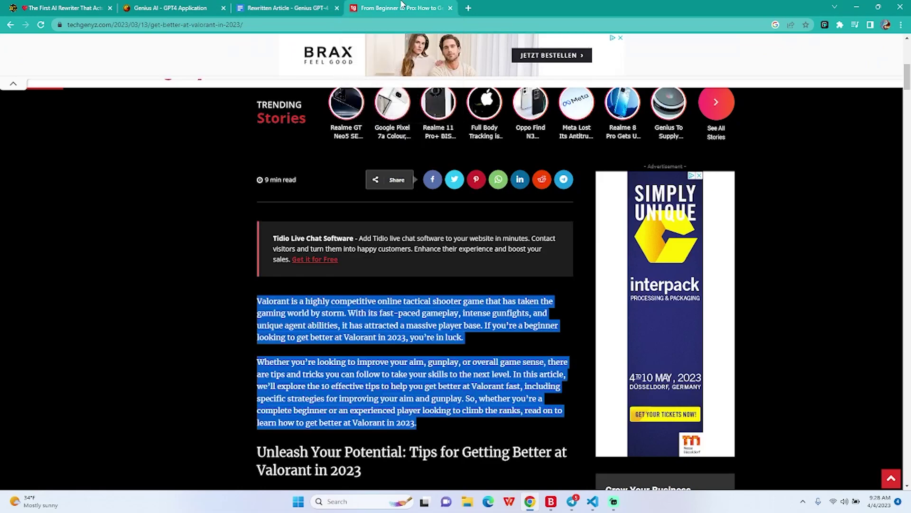
{"action": "scroll", "coordinate": [289, 255], "scroll_direction": "down", "scroll_amount": 5}
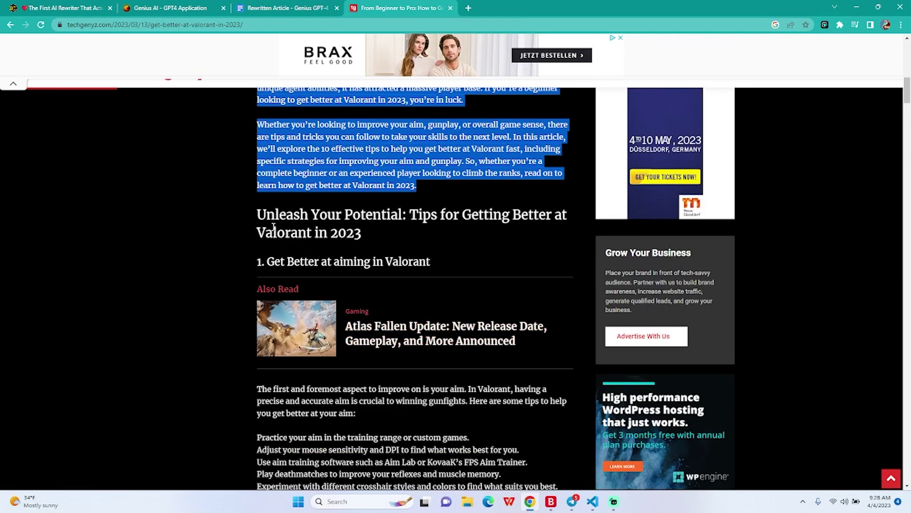
{"action": "left_click", "coordinate": [245, 215]}
{"action": "left_click_drag", "start_coordinate": [249, 209], "coordinate": [252, 261]}
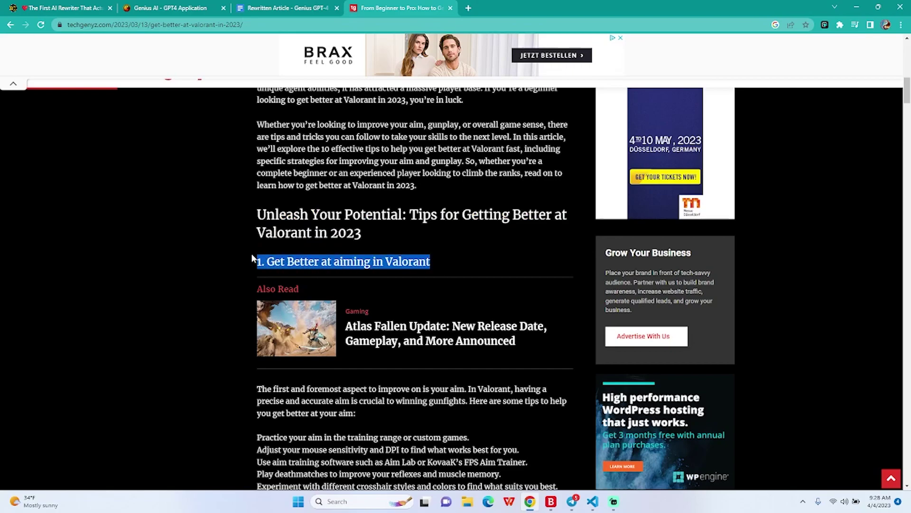
{"action": "left_click", "coordinate": [183, 7]}
{"action": "left_click", "coordinate": [403, 412]}
{"action": "left_click", "coordinate": [364, 222]}
{"action": "key", "text": "ctrl+v"}
Select the aiming paragraph and its tips list in the article.
{"action": "left_click", "coordinate": [399, 7]}
{"action": "scroll", "coordinate": [339, 267], "scroll_direction": "down", "scroll_amount": 4}
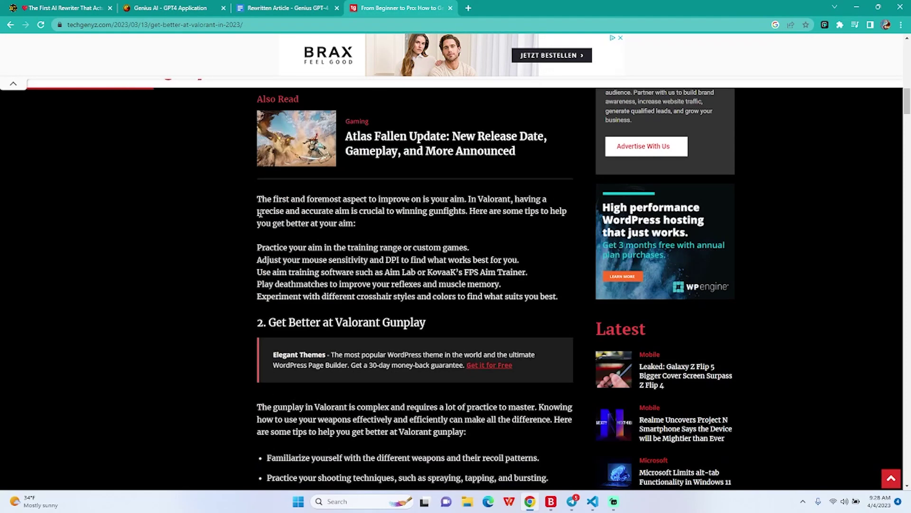
{"action": "left_click_drag", "start_coordinate": [430, 243], "coordinate": [560, 296]}
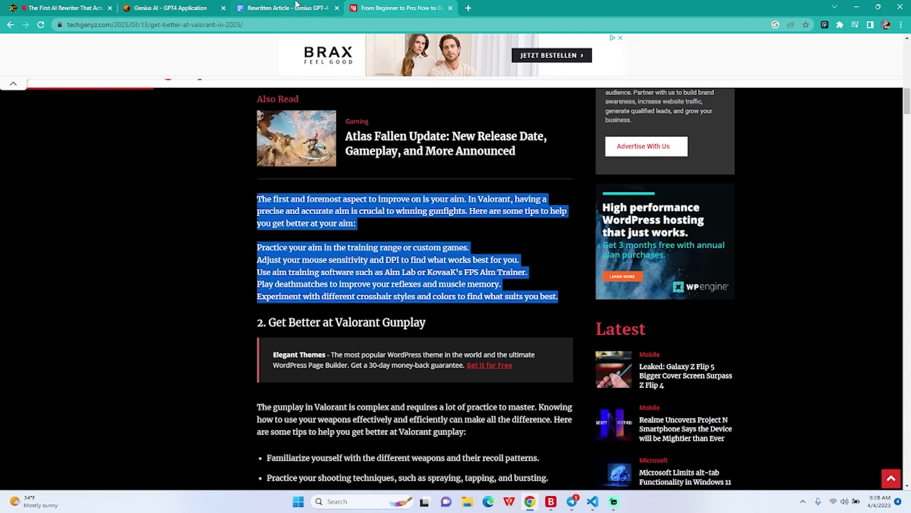
{"action": "left_click", "coordinate": [304, 7]}
{"action": "left_click", "coordinate": [199, 5]}
Add the aiming tips under the heading, rewrite them, and copy the 'Mastering Your Aim' output.
{"action": "left_click", "coordinate": [376, 165]}
{"action": "key", "text": "ctrl+v"}
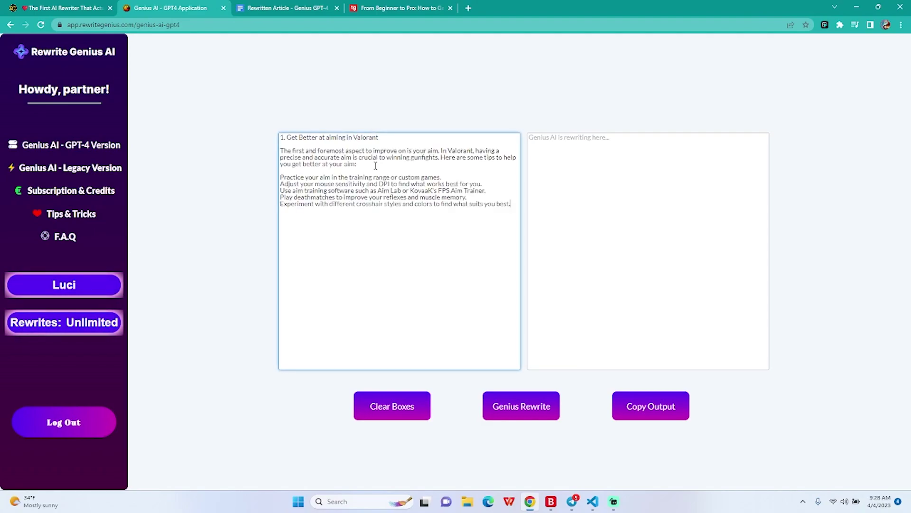
{"action": "left_click", "coordinate": [556, 404]}
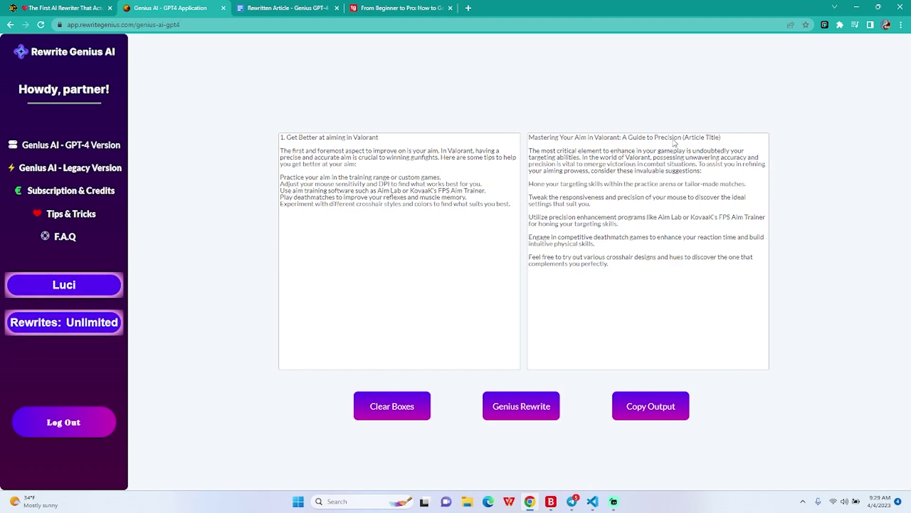
{"action": "left_click_drag", "start_coordinate": [686, 142], "coordinate": [728, 141]}
{"action": "left_click", "coordinate": [728, 142]}
{"action": "left_click_drag", "start_coordinate": [530, 137], "coordinate": [748, 185]}
{"action": "left_click_drag", "start_coordinate": [646, 225], "coordinate": [656, 271]}
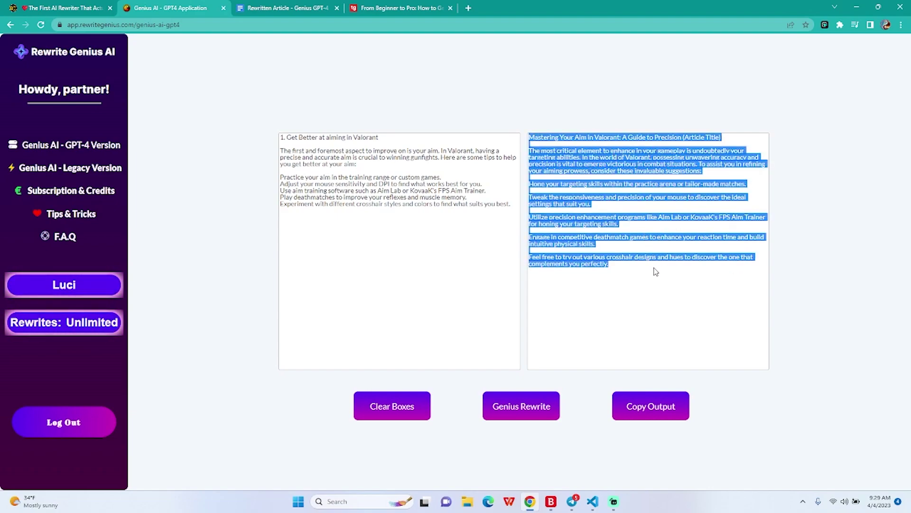
{"action": "left_click", "coordinate": [654, 407]}
{"action": "left_click", "coordinate": [314, 8]}
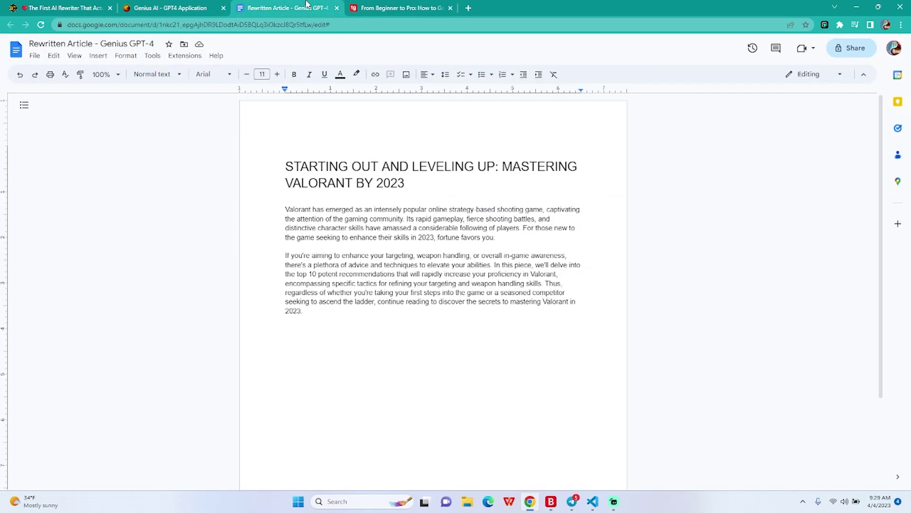
Paste the rewritten aiming section at the end of the Doc and delete its '(Article Title)' tag.
{"action": "key", "text": "ctrl+v"}
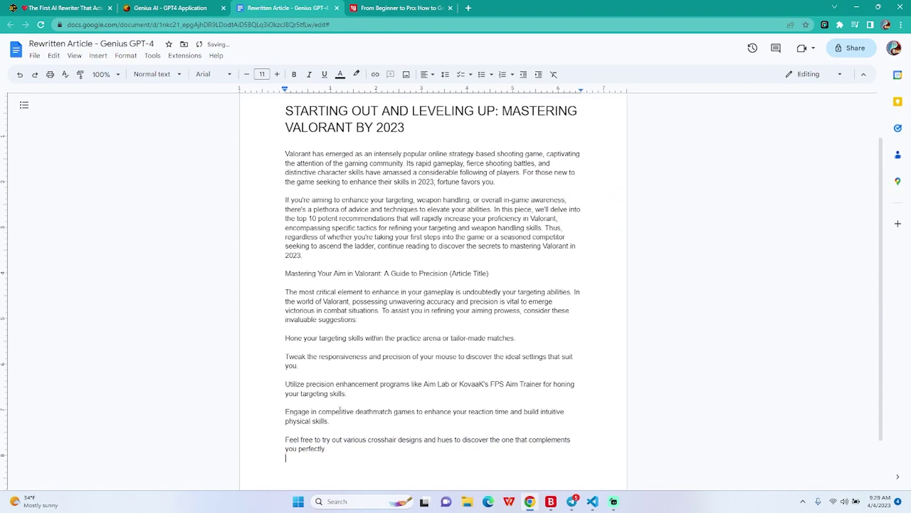
{"action": "left_click_drag", "start_coordinate": [493, 274], "coordinate": [279, 276]}
{"action": "key", "text": "BackSpace"}
Style 'Mastering Your Aim in Valorant: A Guide to Precision' as Heading 2.
{"action": "left_click", "coordinate": [153, 74]}
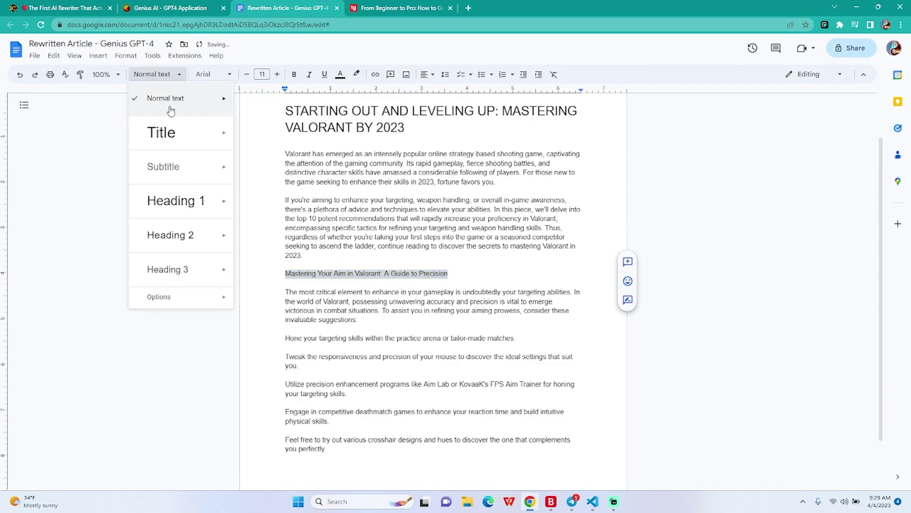
{"action": "mouse_move", "coordinate": [203, 236]}
{"action": "left_click", "coordinate": [266, 227]}
{"action": "scroll", "coordinate": [447, 365], "scroll_direction": "down", "scroll_amount": 1}
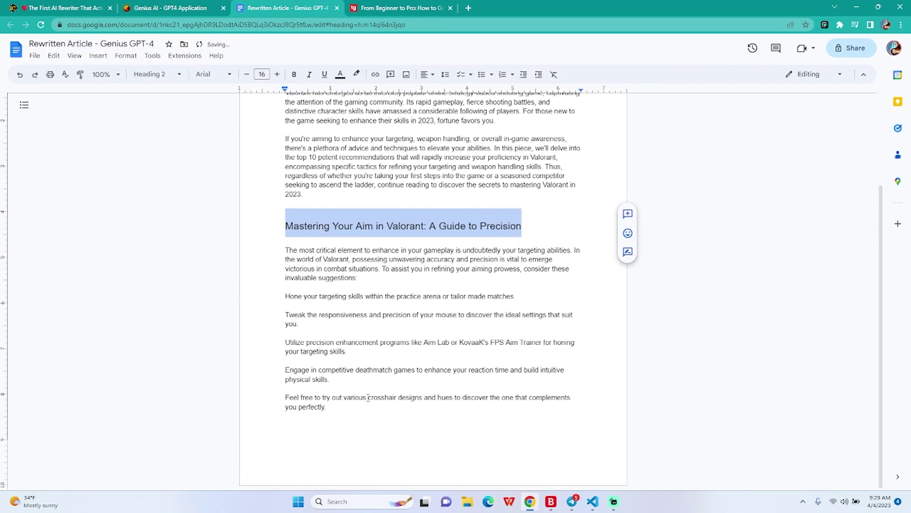
{"action": "left_click", "coordinate": [355, 410]}
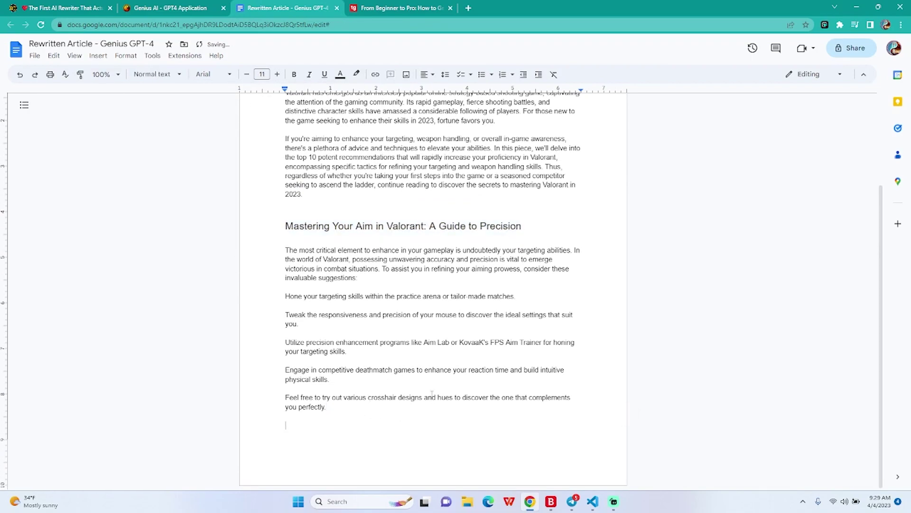
{"action": "left_click", "coordinate": [208, 6]}
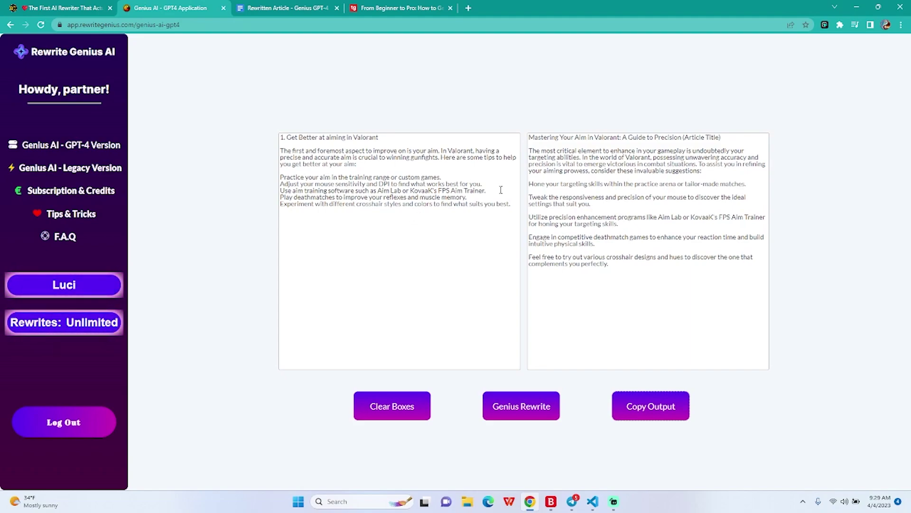
Empty both boxes and put the gunplay heading, without its number 2, in the input.
{"action": "left_click", "coordinate": [414, 405]}
{"action": "left_click", "coordinate": [402, 7]}
{"action": "scroll", "coordinate": [366, 280], "scroll_direction": "down", "scroll_amount": 5}
{"action": "scroll", "coordinate": [365, 280], "scroll_direction": "up", "scroll_amount": 2}
{"action": "left_click_drag", "start_coordinate": [437, 180], "coordinate": [248, 182]}
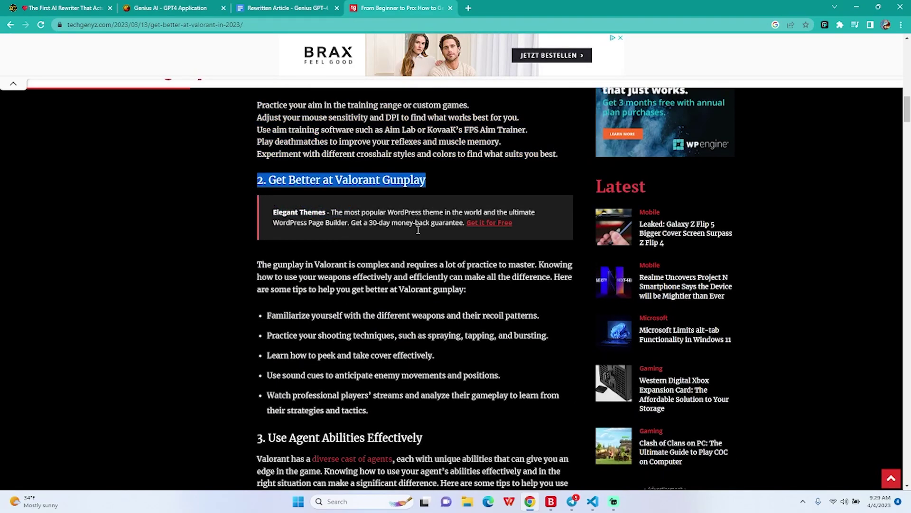
{"action": "scroll", "coordinate": [451, 252], "scroll_direction": "up", "scroll_amount": 4}
{"action": "left_click", "coordinate": [295, 4]}
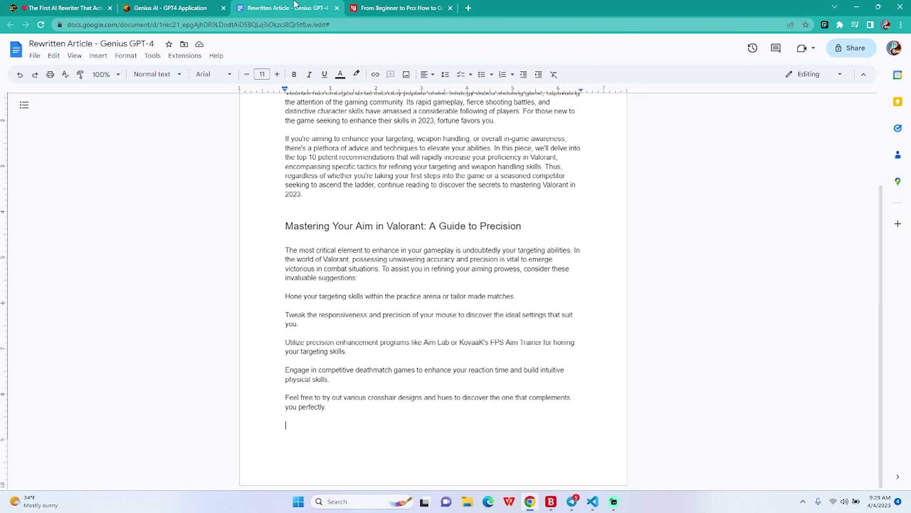
{"action": "left_click", "coordinate": [208, 5]}
{"action": "left_click", "coordinate": [429, 223]}
{"action": "key", "text": "ctrl+v"}
{"action": "key", "text": "Return"}
{"action": "left_click", "coordinate": [286, 139]}
{"action": "key", "text": "BackSpace"}
{"action": "key", "text": "BackSpace"}
{"action": "key", "text": "BackSpace"}
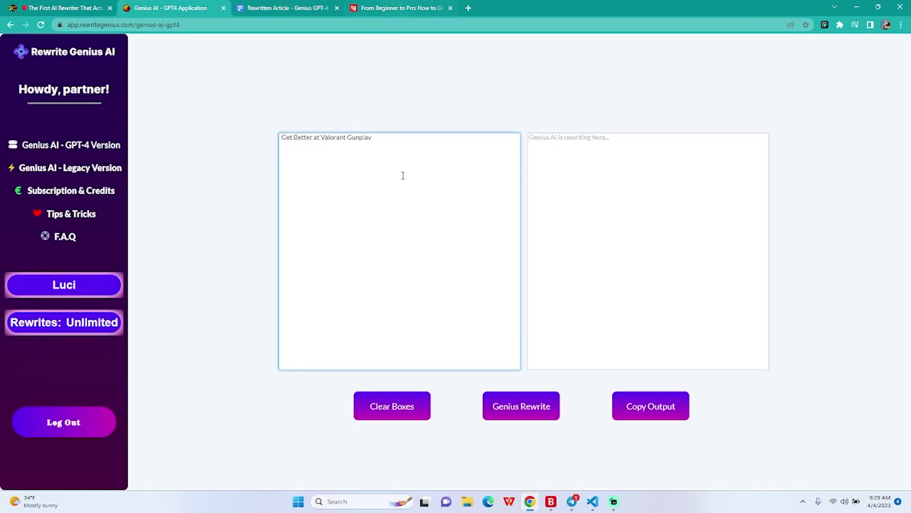
{"action": "left_click", "coordinate": [407, 146]}
Copy the article's gunplay paragraph and five tips and paste them below the heading.
{"action": "left_click", "coordinate": [418, 6]}
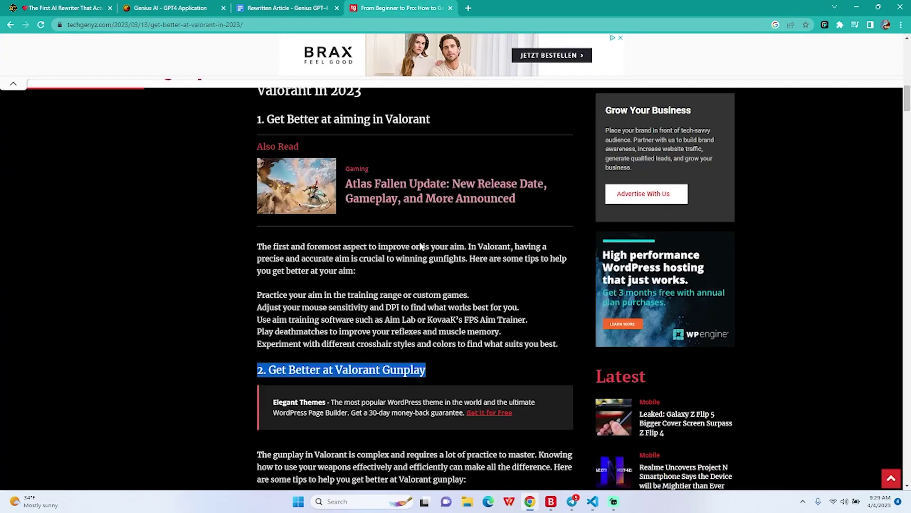
{"action": "scroll", "coordinate": [252, 264], "scroll_direction": "down", "scroll_amount": 4}
{"action": "left_click", "coordinate": [252, 264]}
{"action": "scroll", "coordinate": [433, 315], "scroll_direction": "down", "scroll_amount": 1}
{"action": "left_click_drag", "start_coordinate": [252, 264], "coordinate": [434, 356]}
{"action": "key", "text": "ctrl+c"}
{"action": "left_click", "coordinate": [285, 7]}
{"action": "left_click", "coordinate": [171, 8]}
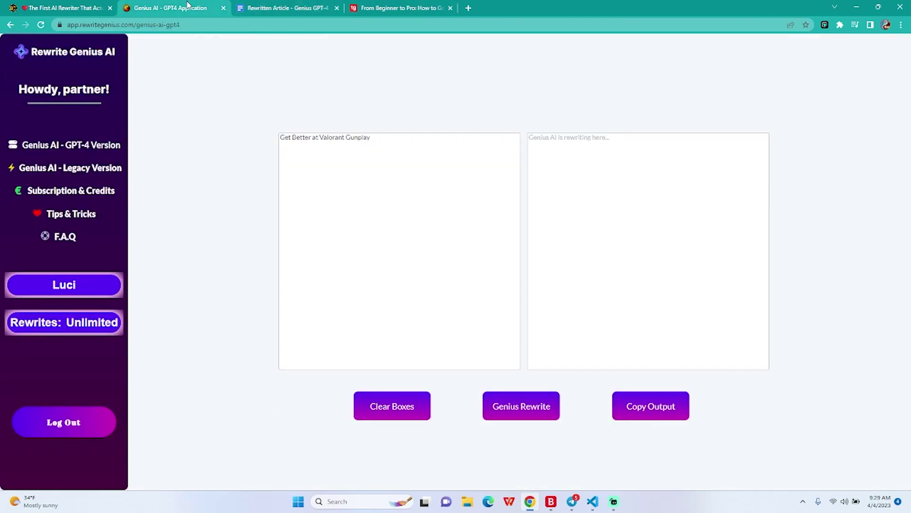
{"action": "left_click", "coordinate": [418, 309]}
{"action": "key", "text": "ctrl+v"}
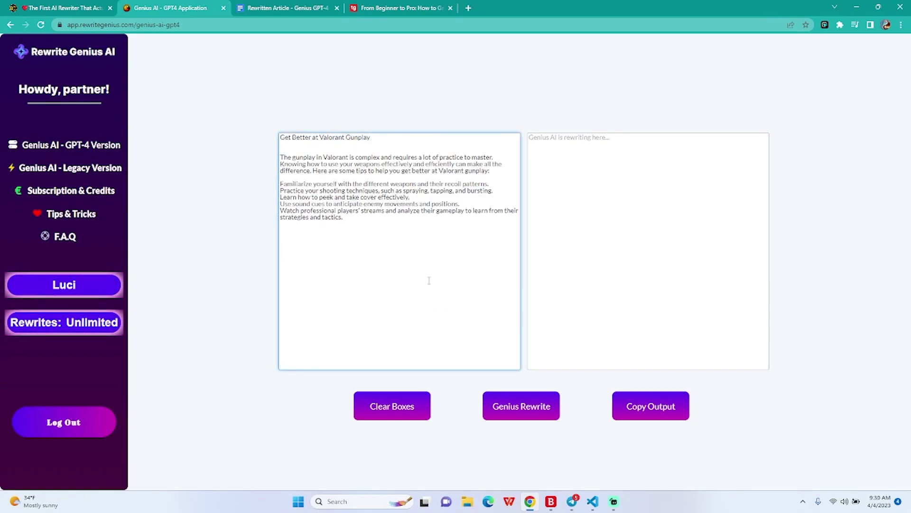
Remove the extra blank line, generate the rewrite, and select the whole output.
{"action": "left_click", "coordinate": [358, 147]}
{"action": "key", "text": "BackSpace"}
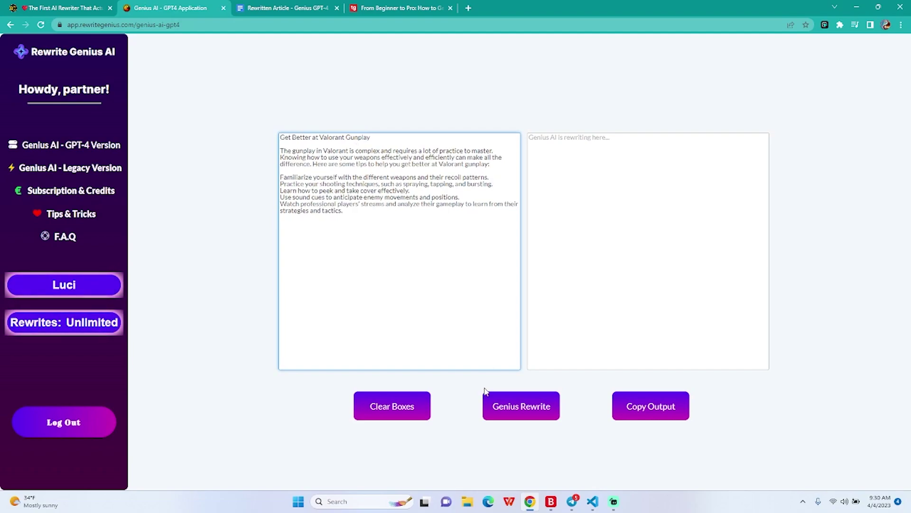
{"action": "left_click", "coordinate": [513, 407]}
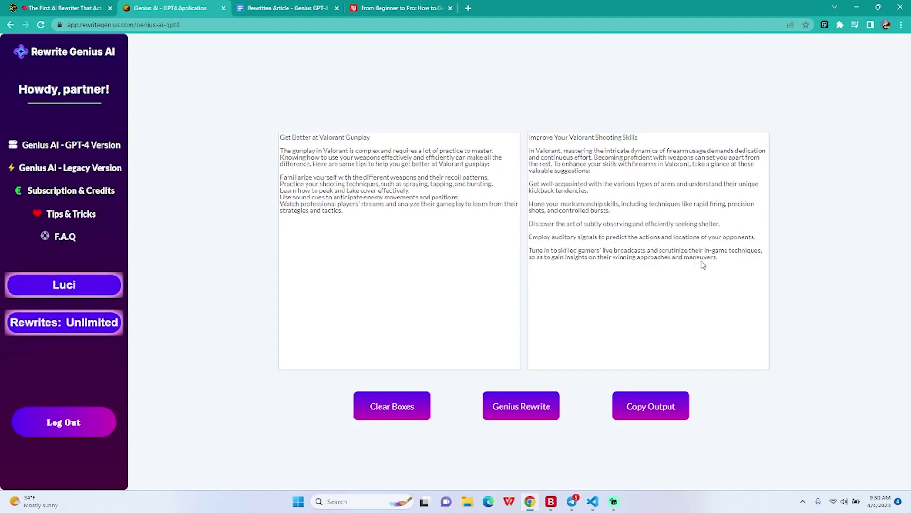
{"action": "left_click_drag", "start_coordinate": [725, 266], "coordinate": [365, 23]}
Paste the rewritten shooting-skills section at the Doc's end, pushing its title onto a new page.
{"action": "key", "text": "ctrl+c"}
{"action": "left_click", "coordinate": [288, 8]}
{"action": "key", "text": "ctrl+v"}
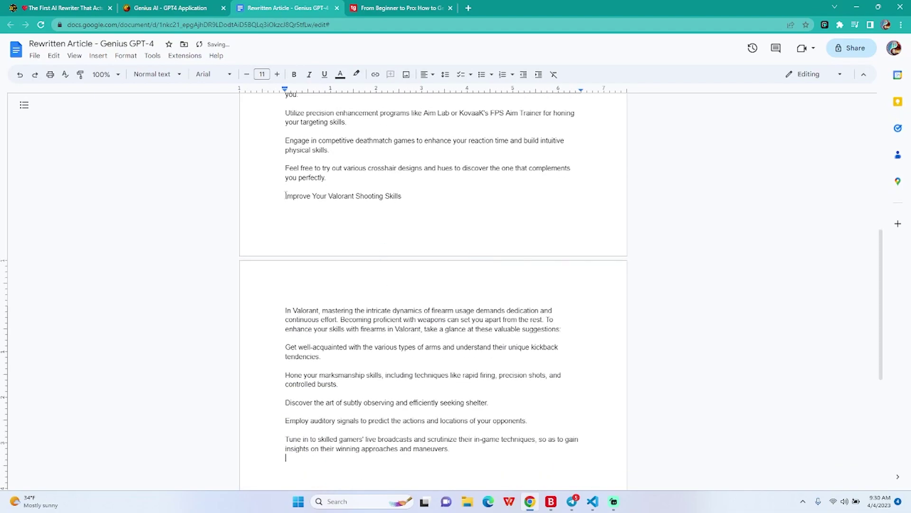
{"action": "left_click", "coordinate": [285, 195]}
{"action": "key", "text": "Return"}
{"action": "key", "text": "Return"}
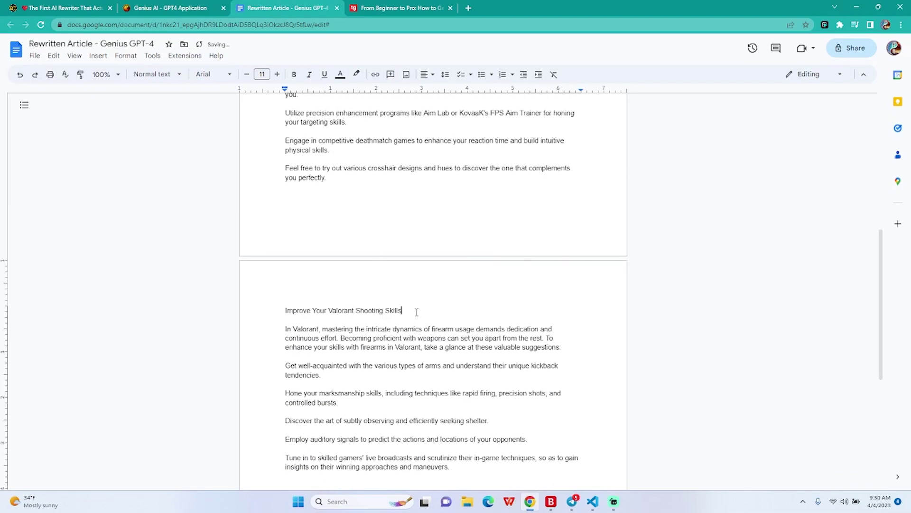
Style 'Improve Your Valorant Shooting Skills' as Heading 2.
{"action": "left_click", "coordinate": [412, 311], "text": "shift"}
{"action": "left_click", "coordinate": [156, 74]}
{"action": "mouse_move", "coordinate": [190, 235]}
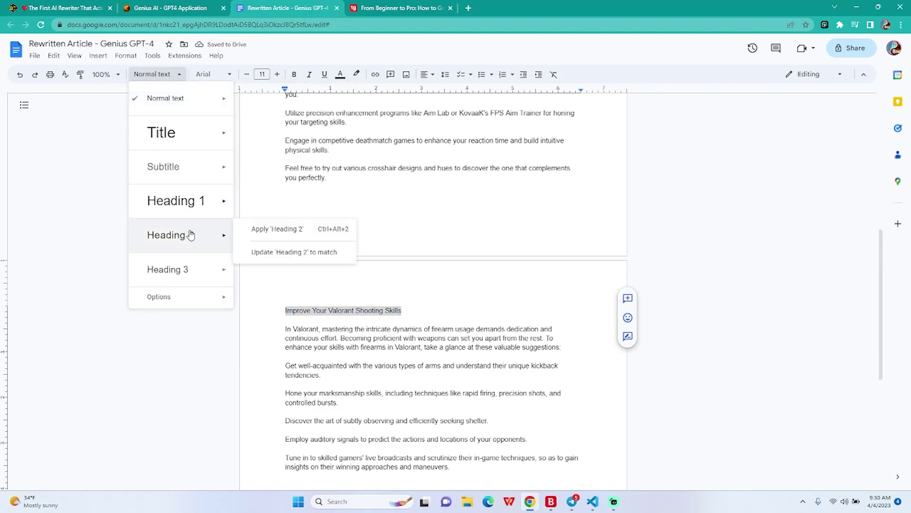
{"action": "left_click", "coordinate": [295, 233]}
{"action": "scroll", "coordinate": [515, 305], "scroll_direction": "down", "scroll_amount": 4}
{"action": "left_click", "coordinate": [517, 304]}
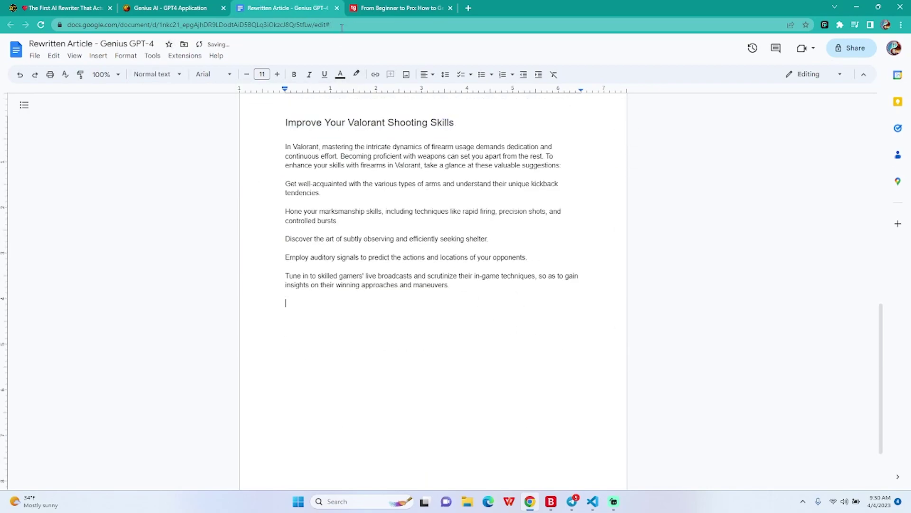
Return to the original Valorant tips article and clear its earlier text selection.
{"action": "left_click", "coordinate": [402, 8]}
{"action": "scroll", "coordinate": [251, 264], "scroll_direction": "down", "scroll_amount": 3}
{"action": "left_click", "coordinate": [251, 264]}
Select article sections 3 through 10 in the Valorant tips article.
{"action": "left_click_drag", "start_coordinate": [268, 247], "coordinate": [477, 259]}
{"action": "scroll", "coordinate": [378, 324], "scroll_direction": "down", "scroll_amount": 3}
{"action": "scroll", "coordinate": [386, 322], "scroll_direction": "down", "scroll_amount": 10}
{"action": "scroll", "coordinate": [415, 236], "scroll_direction": "down", "scroll_amount": 3}
{"action": "scroll", "coordinate": [415, 272], "scroll_direction": "down", "scroll_amount": 4}
{"action": "scroll", "coordinate": [422, 280], "scroll_direction": "down", "scroll_amount": 8}
{"action": "scroll", "coordinate": [443, 275], "scroll_direction": "down", "scroll_amount": 4}
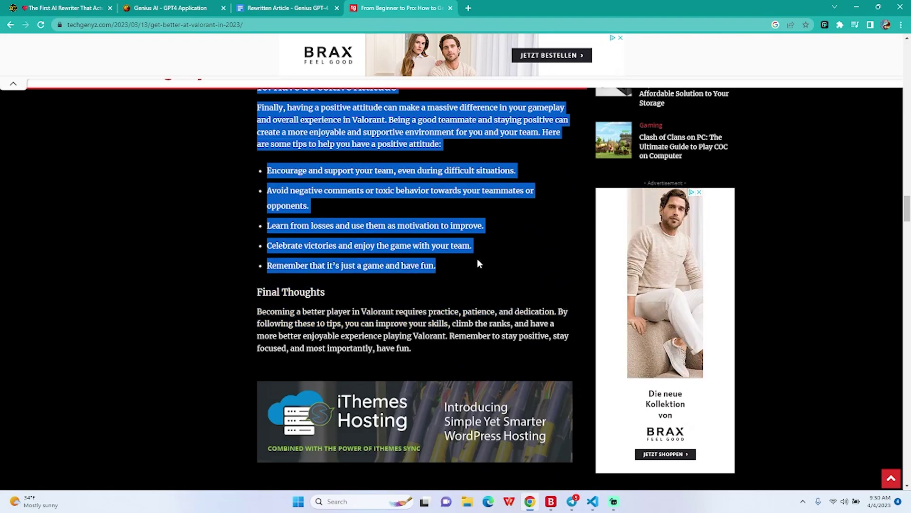
Clear both boxes, paste sections 3–10, and add blank lines around the section 10 heading.
{"action": "left_click", "coordinate": [171, 8]}
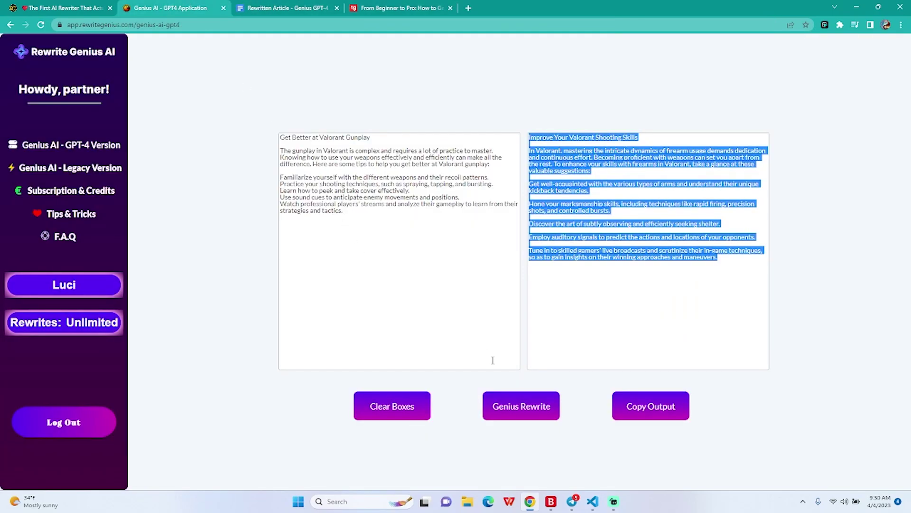
{"action": "left_click", "coordinate": [407, 409]}
{"action": "left_click", "coordinate": [419, 230]}
{"action": "key", "text": "ctrl+v"}
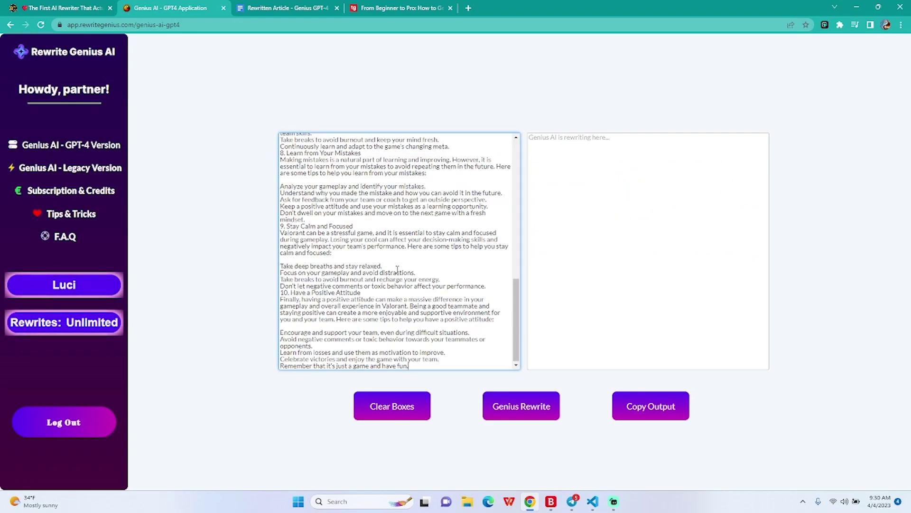
{"action": "key", "text": "Return"}
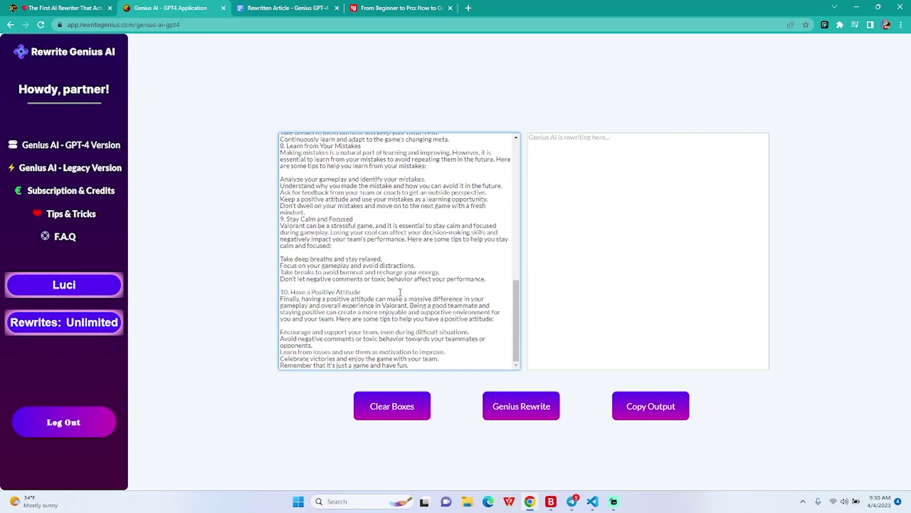
{"action": "key", "text": "Return"}
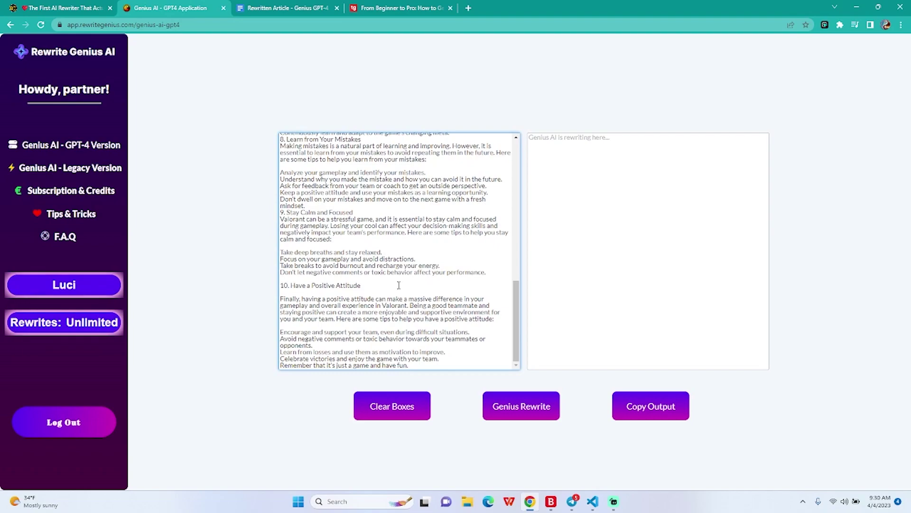
Add blank lines after the Use Agent Abilities Effectively heading and before sections 4 and 5.
{"action": "scroll", "coordinate": [399, 285], "scroll_direction": "up", "scroll_amount": 15}
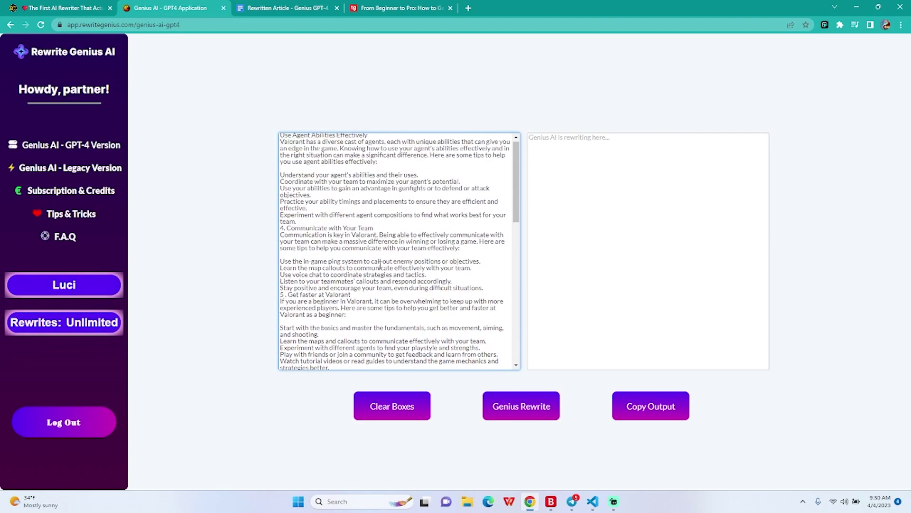
{"action": "left_click", "coordinate": [396, 136]}
{"action": "key", "text": "Return"}
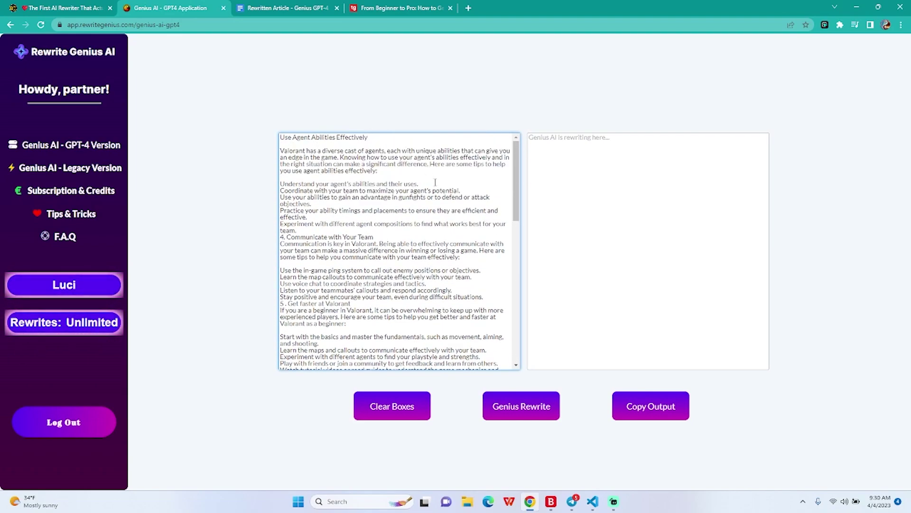
{"action": "left_click", "coordinate": [371, 232]}
{"action": "key", "text": "Return"}
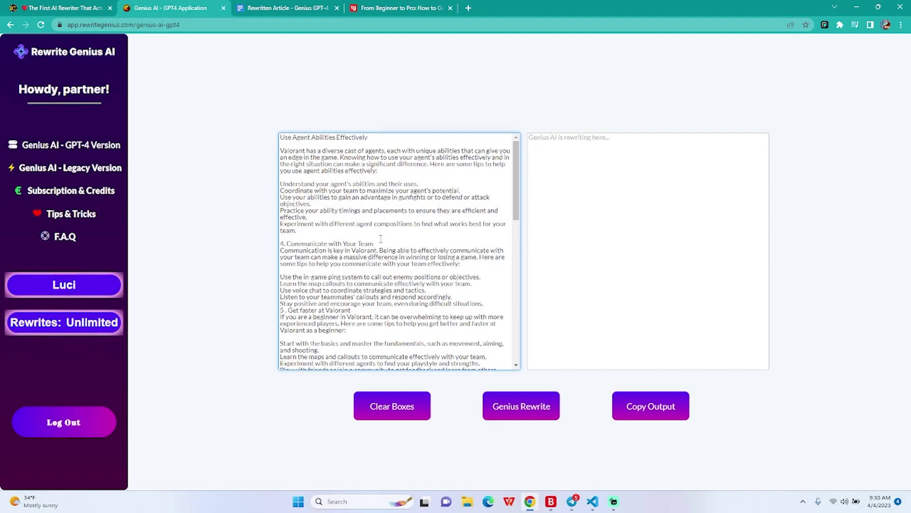
{"action": "scroll", "coordinate": [386, 255], "scroll_direction": "down", "scroll_amount": 1}
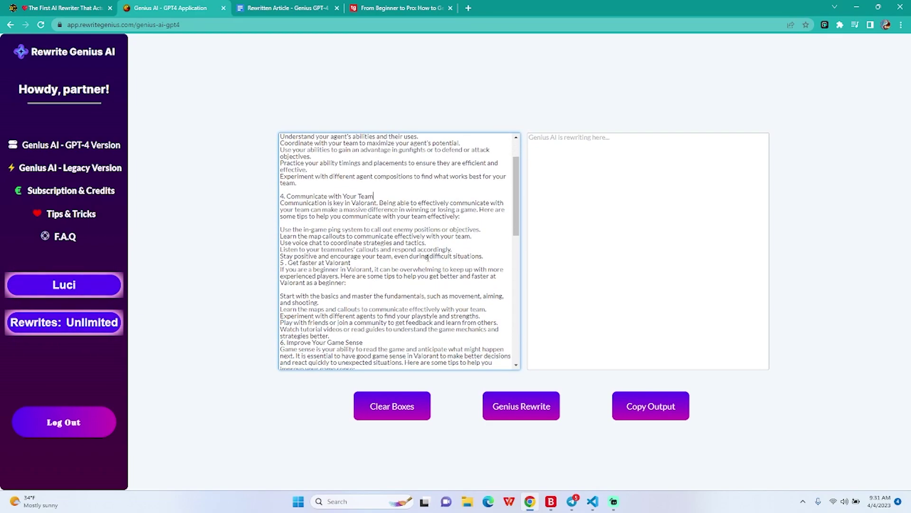
{"action": "left_click", "coordinate": [495, 256]}
{"action": "key", "text": "Return"}
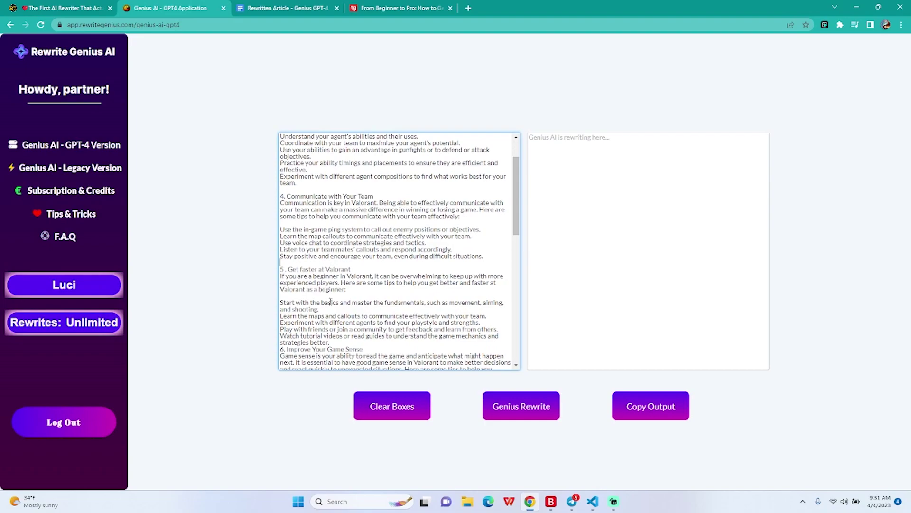
Add blank lines before the headings of sections 7, 8 and 9.
{"action": "scroll", "coordinate": [332, 271], "scroll_direction": "down", "scroll_amount": 3}
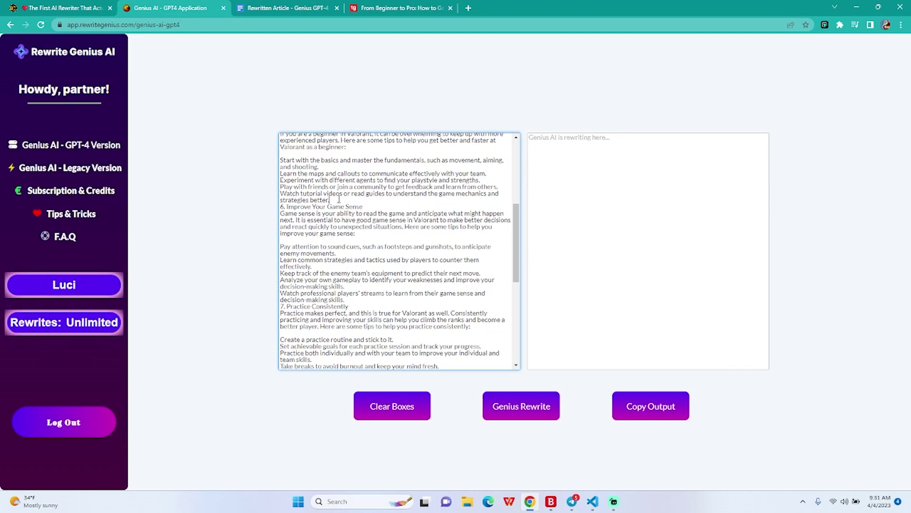
{"action": "scroll", "coordinate": [339, 199], "scroll_direction": "down", "scroll_amount": 1}
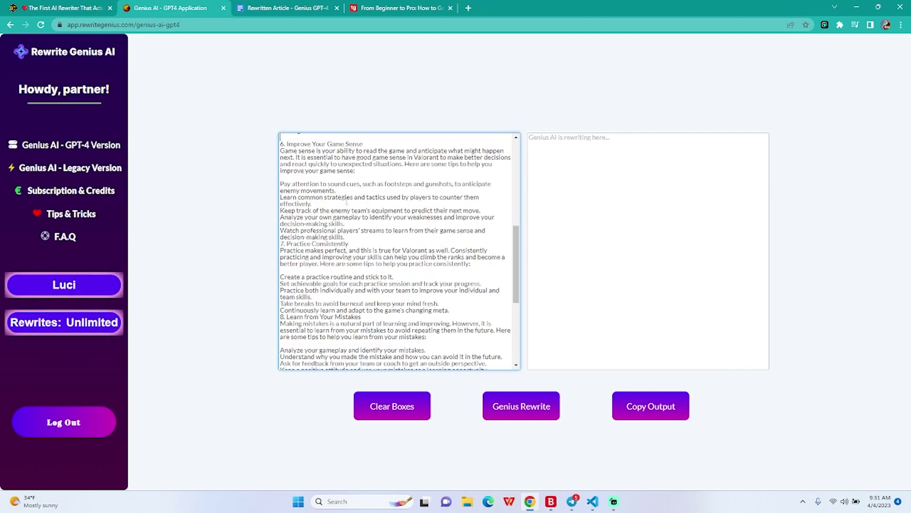
{"action": "scroll", "coordinate": [352, 218], "scroll_direction": "up", "scroll_amount": 1}
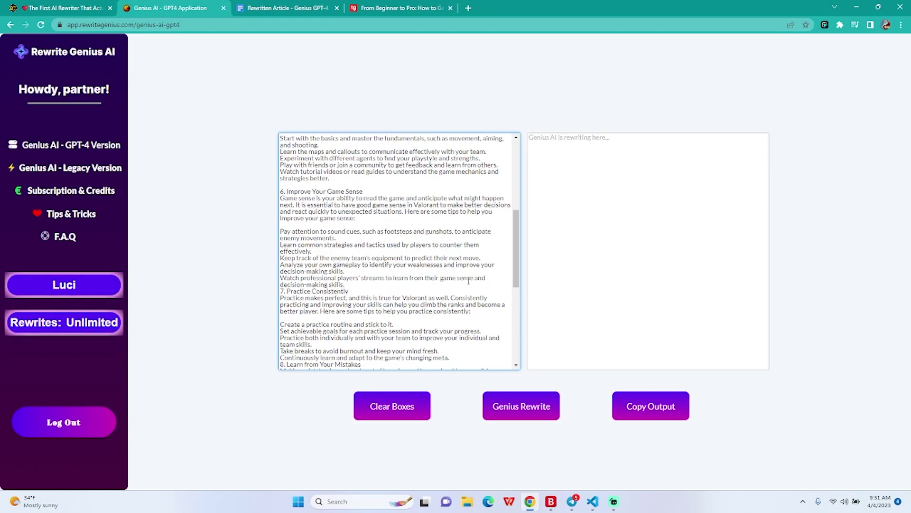
{"action": "key", "text": "Return"}
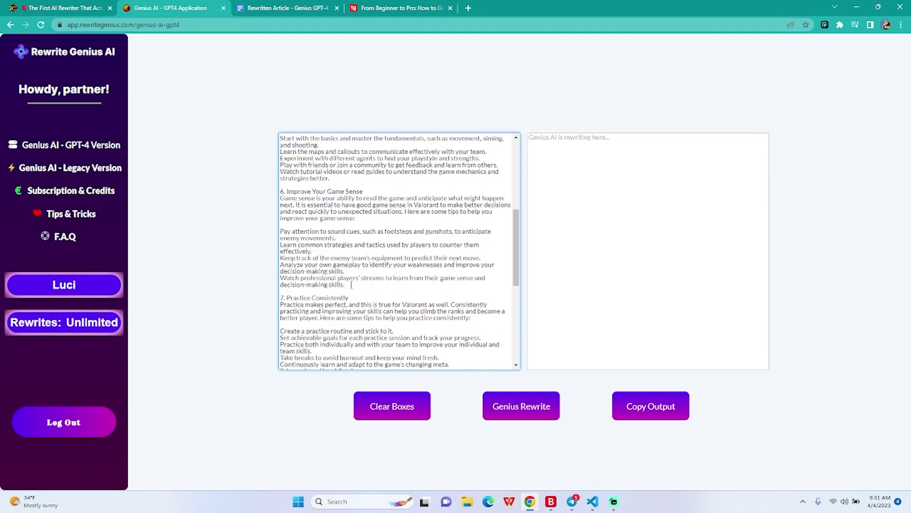
{"action": "scroll", "coordinate": [357, 291], "scroll_direction": "down", "scroll_amount": 2}
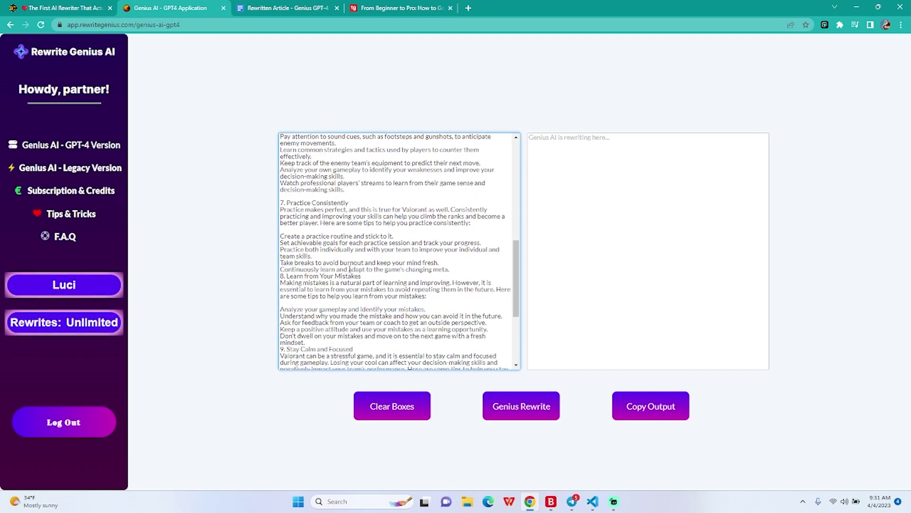
{"action": "key", "text": "Return"}
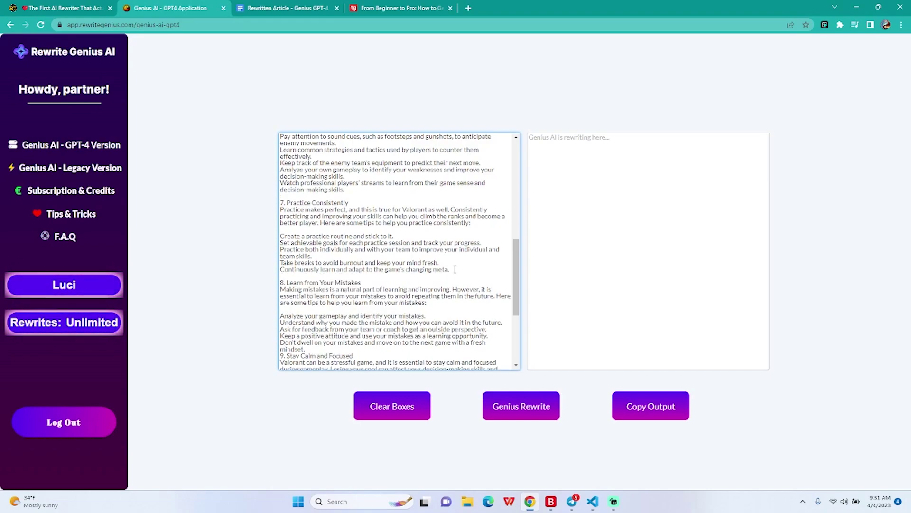
{"action": "scroll", "coordinate": [326, 261], "scroll_direction": "down", "scroll_amount": 2}
{"action": "left_click", "coordinate": [319, 255]}
{"action": "key", "text": "Return"}
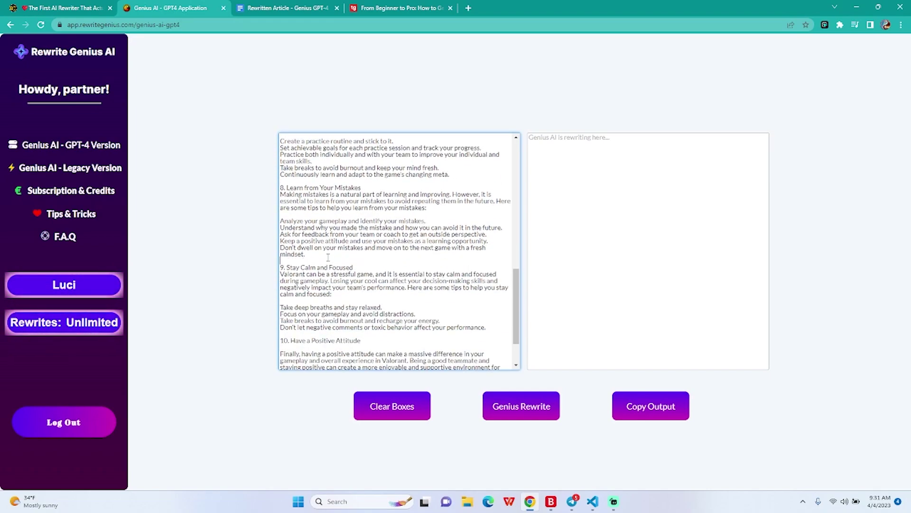
{"action": "scroll", "coordinate": [364, 321], "scroll_direction": "up", "scroll_amount": 10}
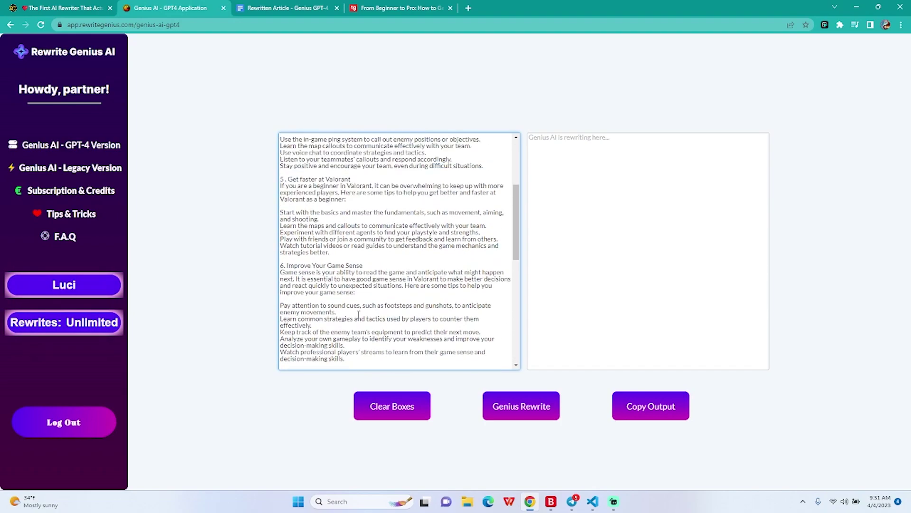
Rewrite sections 3–10, check the output through 'Embrace an Optimistic Mindset', and copy it.
{"action": "left_click", "coordinate": [513, 405]}
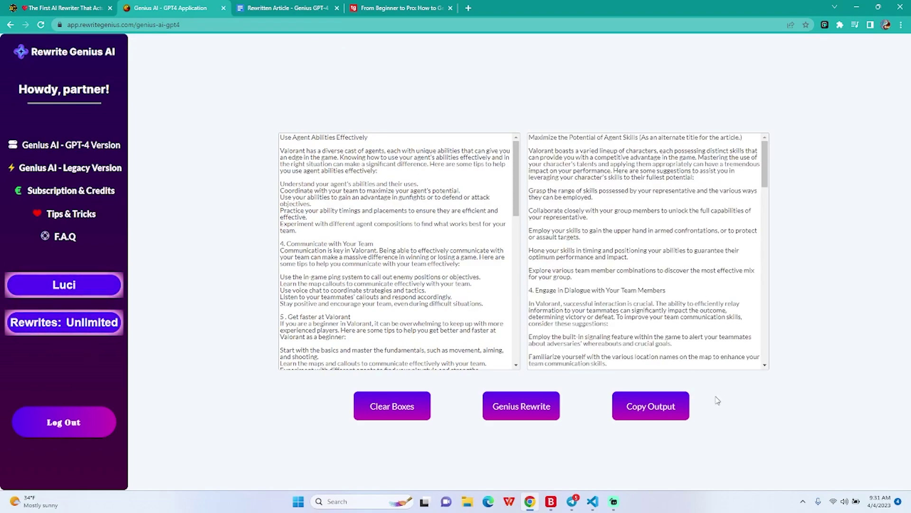
{"action": "scroll", "coordinate": [621, 293], "scroll_direction": "down", "scroll_amount": 10}
{"action": "scroll", "coordinate": [612, 268], "scroll_direction": "up", "scroll_amount": 10}
{"action": "scroll", "coordinate": [606, 251], "scroll_direction": "down", "scroll_amount": 15}
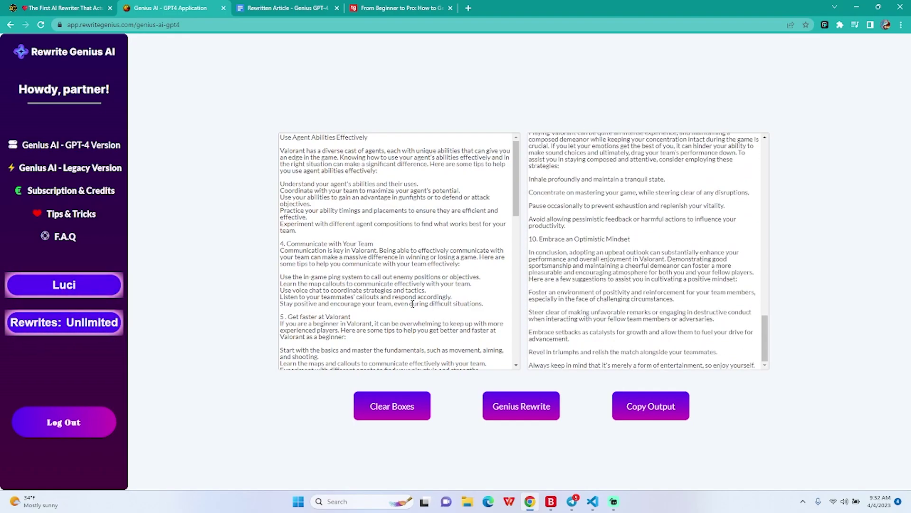
{"action": "scroll", "coordinate": [409, 311], "scroll_direction": "down", "scroll_amount": 10}
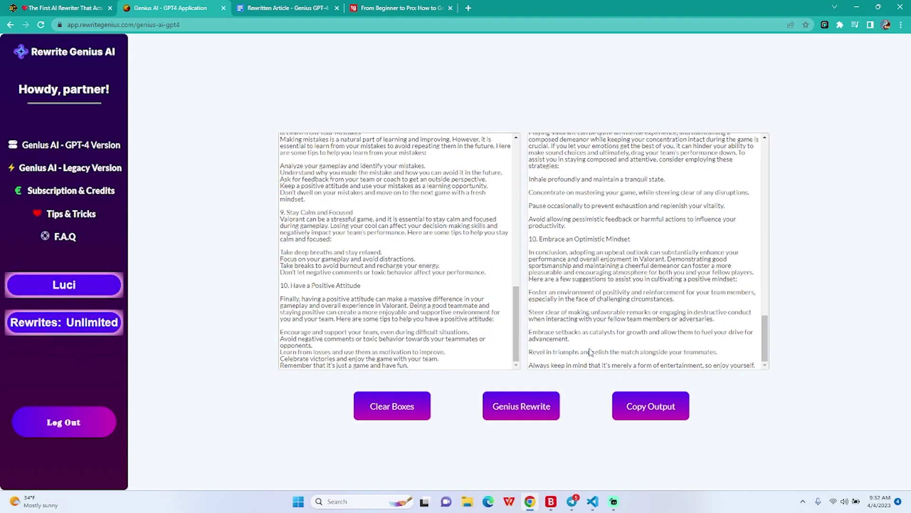
{"action": "left_click", "coordinate": [662, 405]}
Paste the rewritten sections at the end and make 'Acquire Knowledge Through Life's Blunders' an unnumbered Heading 2.
{"action": "left_click", "coordinate": [285, 8]}
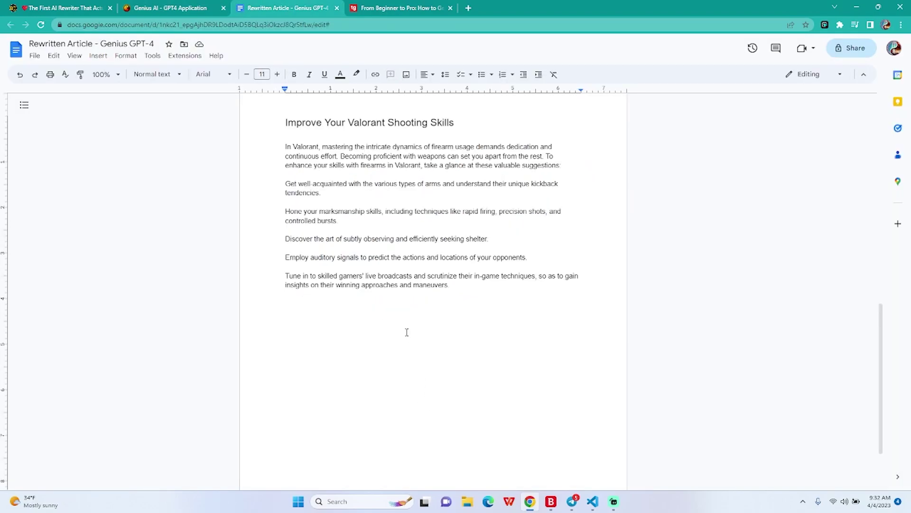
{"action": "key", "text": "ctrl+v"}
{"action": "scroll", "coordinate": [345, 267], "scroll_direction": "up", "scroll_amount": 8}
{"action": "left_click", "coordinate": [292, 258]}
{"action": "key", "text": "BackSpace"}
{"action": "key", "text": "BackSpace"}
{"action": "key", "text": "BackSpace"}
{"action": "key", "text": "BackSpace"}
{"action": "scroll", "coordinate": [391, 407], "scroll_direction": "up", "scroll_amount": 3}
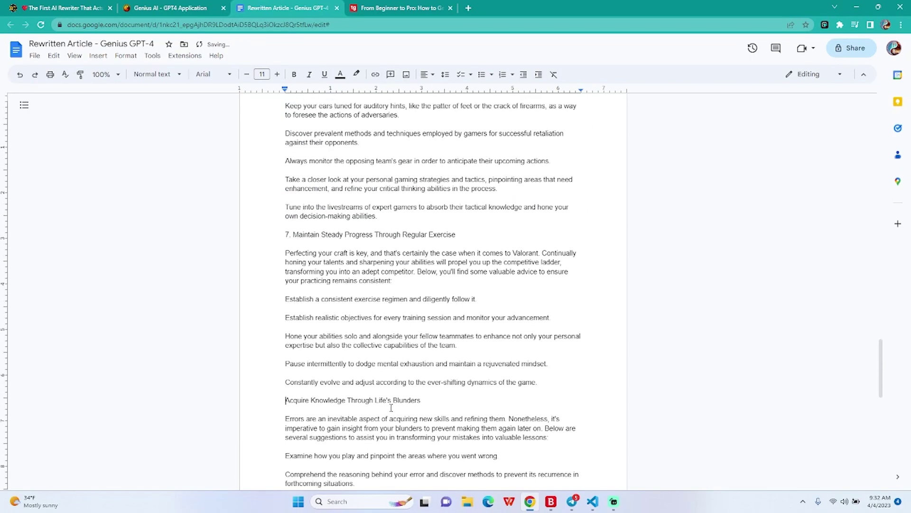
{"action": "left_click", "coordinate": [157, 73]}
{"action": "mouse_move", "coordinate": [171, 234]}
{"action": "left_click", "coordinate": [274, 228]}
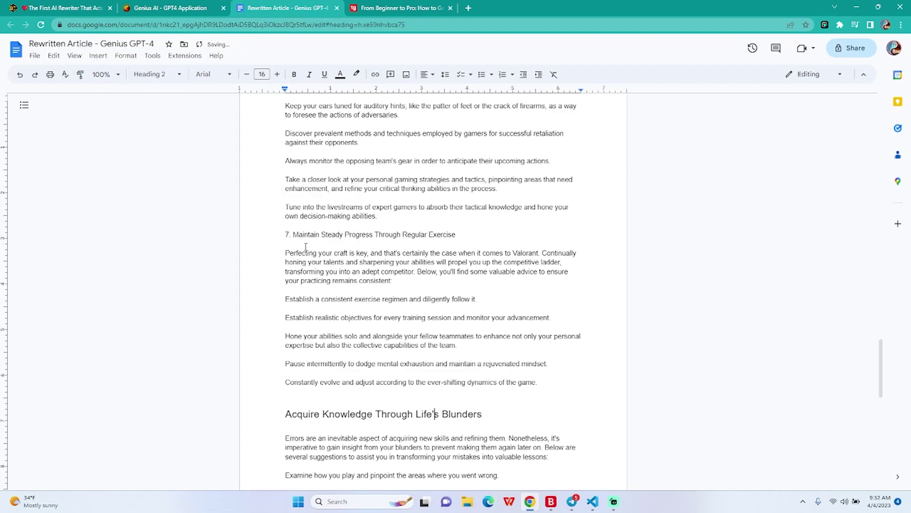
Drop the 7. and 6. numbers and make 'Maintain Steady Progress Through Regular Exercise' and 'Enhance Your Strategy Mastery' Heading 2.
{"action": "left_click", "coordinate": [297, 236]}
{"action": "key", "text": "BackSpace"}
{"action": "key", "text": "BackSpace"}
{"action": "key", "text": "BackSpace"}
{"action": "left_click", "coordinate": [157, 74]}
{"action": "mouse_move", "coordinate": [197, 234]}
{"action": "left_click", "coordinate": [275, 228]}
{"action": "scroll", "coordinate": [352, 256], "scroll_direction": "up", "scroll_amount": 3}
{"action": "scroll", "coordinate": [351, 256], "scroll_direction": "up", "scroll_amount": 3}
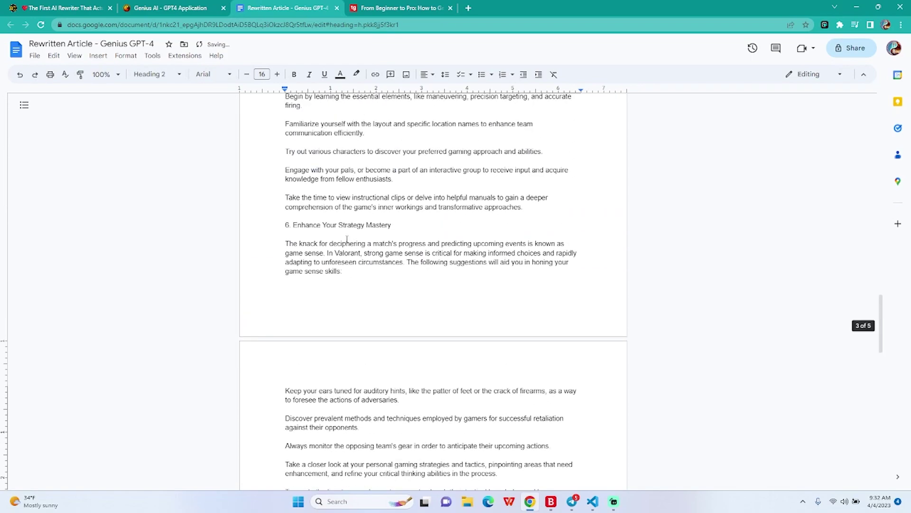
{"action": "left_click", "coordinate": [292, 225]}
{"action": "key", "text": "BackSpace"}
{"action": "key", "text": "BackSpace"}
{"action": "key", "text": "BackSpace"}
{"action": "left_click", "coordinate": [155, 74]}
{"action": "mouse_move", "coordinate": [224, 228]}
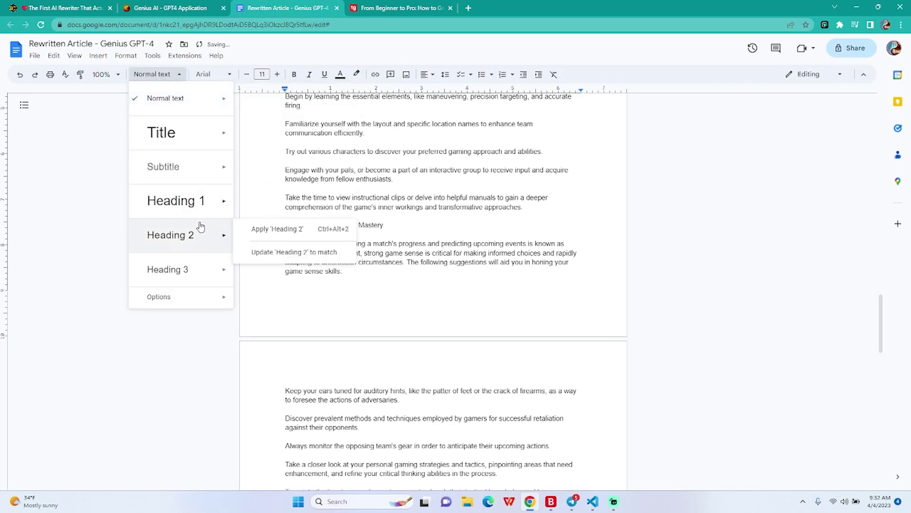
{"action": "left_click", "coordinate": [284, 230]}
Drop the 5. and 4. numbers and make 'Quicken Your Pace' and 'Engage in Dialogue with Your Team Members' Heading 2.
{"action": "scroll", "coordinate": [353, 286], "scroll_direction": "up", "scroll_amount": 4}
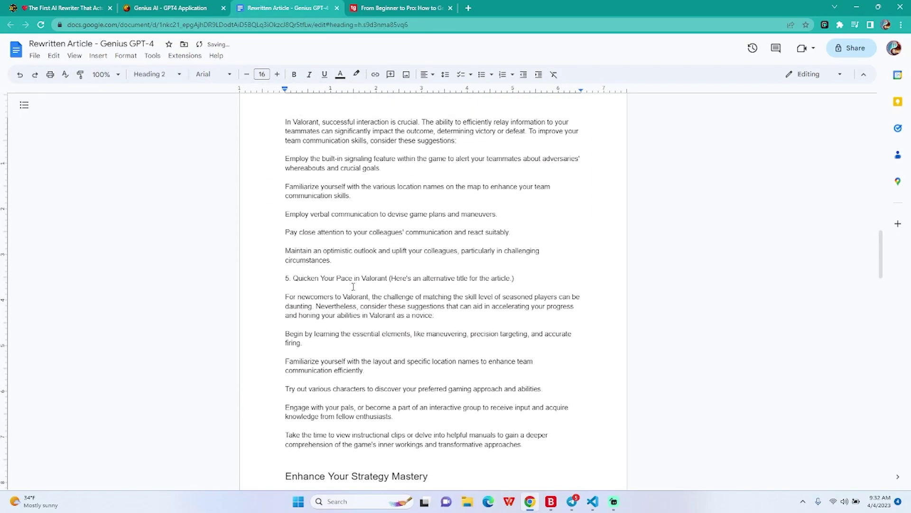
{"action": "left_click", "coordinate": [292, 278]}
{"action": "key", "text": "BackSpace"}
{"action": "key", "text": "BackSpace"}
{"action": "key", "text": "BackSpace"}
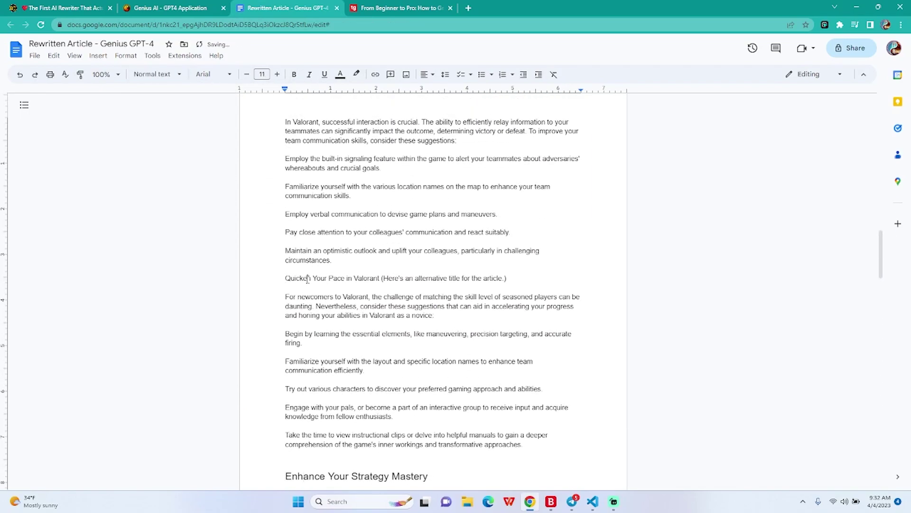
{"action": "left_click", "coordinate": [152, 74]}
{"action": "mouse_move", "coordinate": [172, 236]}
{"action": "left_click", "coordinate": [279, 229]}
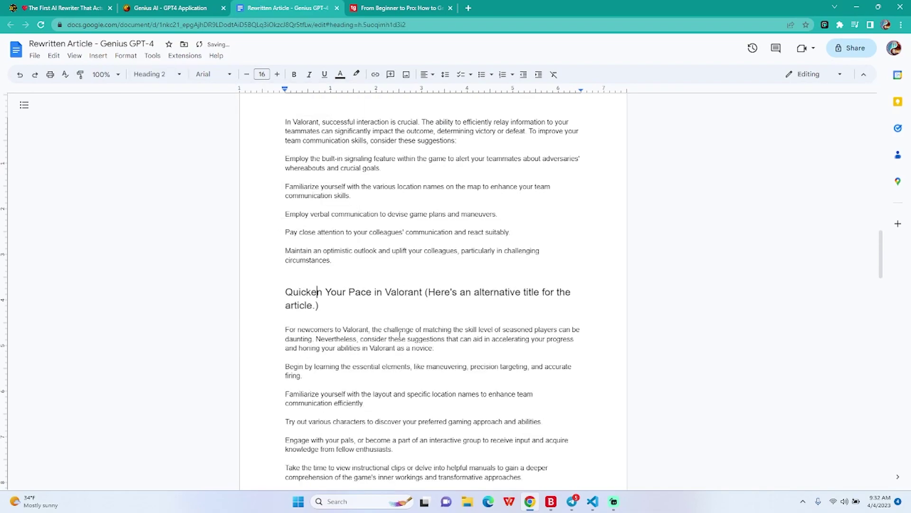
{"action": "scroll", "coordinate": [337, 272], "scroll_direction": "up", "scroll_amount": 6}
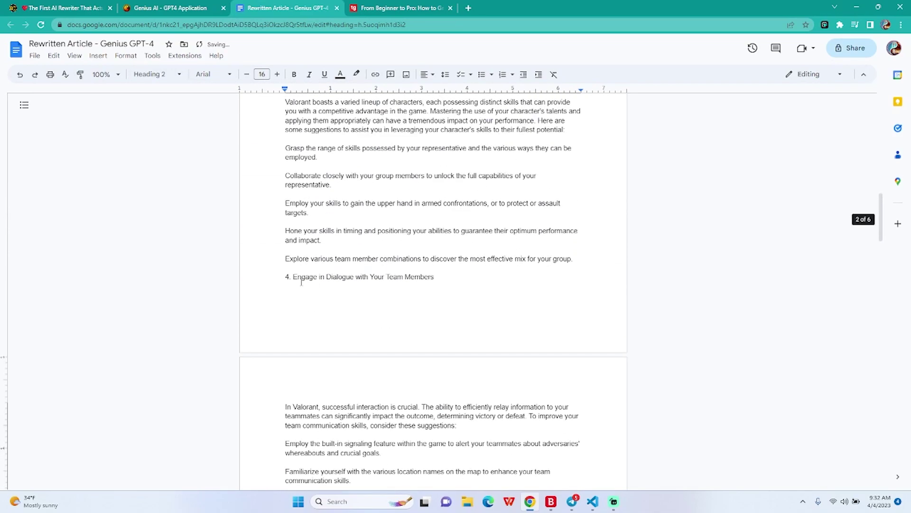
{"action": "left_click", "coordinate": [294, 279]}
{"action": "key", "text": "BackSpace"}
{"action": "key", "text": "BackSpace"}
{"action": "key", "text": "BackSpace"}
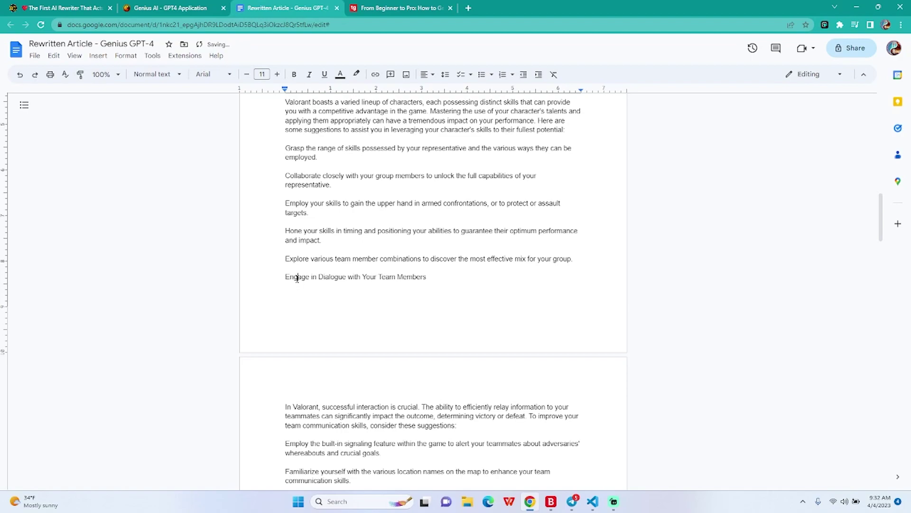
{"action": "left_click", "coordinate": [152, 74]}
{"action": "mouse_move", "coordinate": [220, 245]}
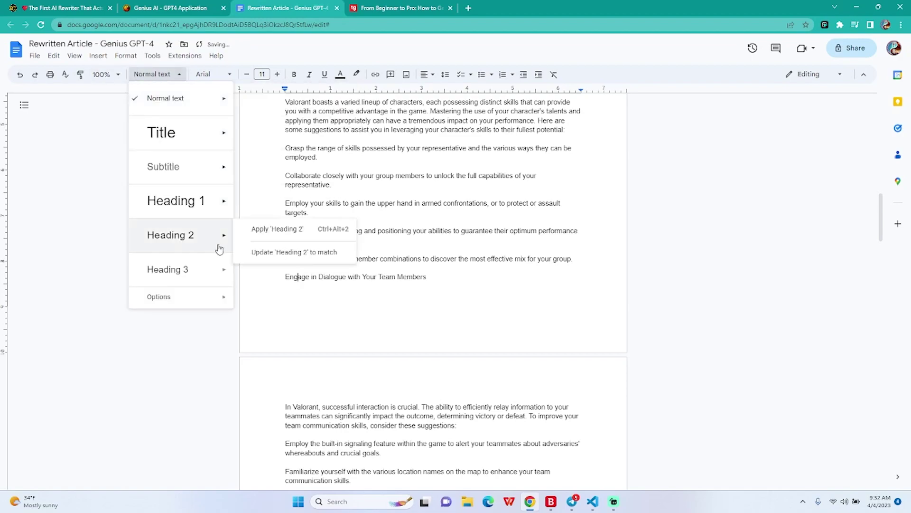
{"action": "left_click", "coordinate": [269, 230]}
Remove the 9. from 'Maintain Composure and Concentrate' and make it a Heading 2.
{"action": "scroll", "coordinate": [519, 313], "scroll_direction": "up", "scroll_amount": 5}
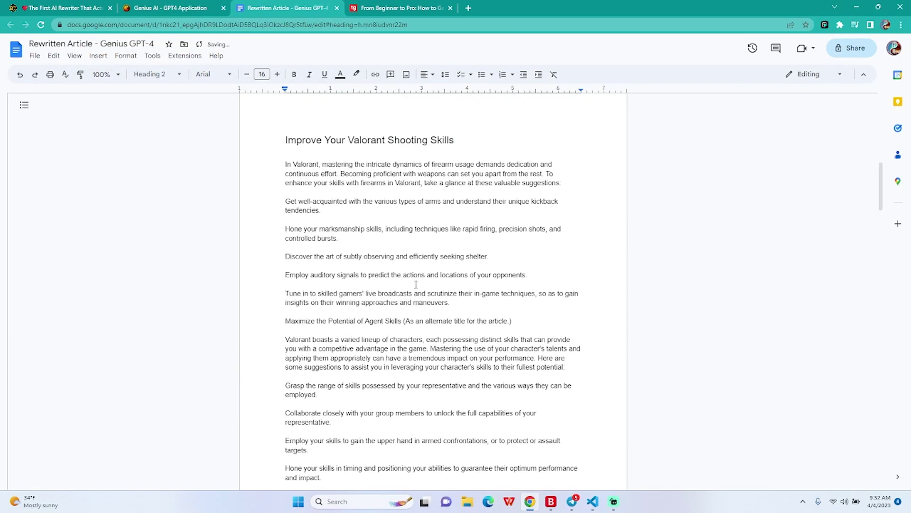
{"action": "scroll", "coordinate": [411, 284], "scroll_direction": "up", "scroll_amount": 15}
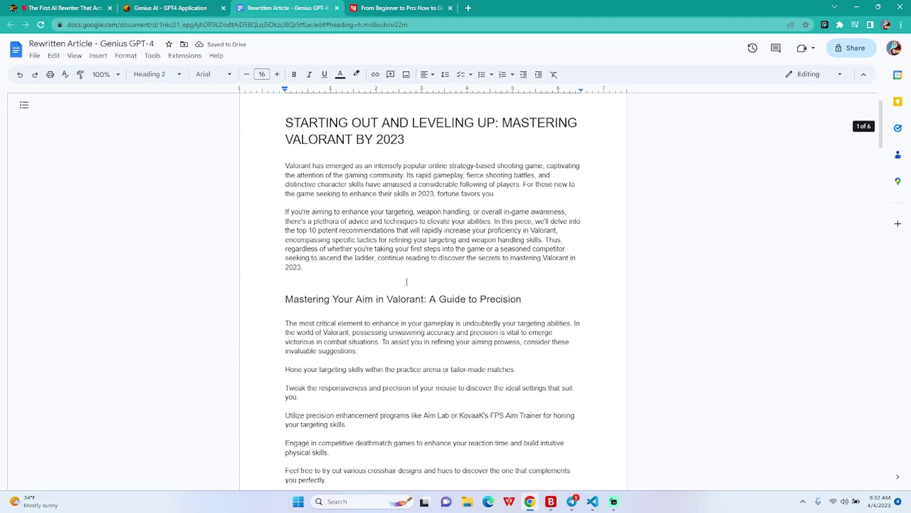
{"action": "scroll", "coordinate": [403, 284], "scroll_direction": "down", "scroll_amount": 20}
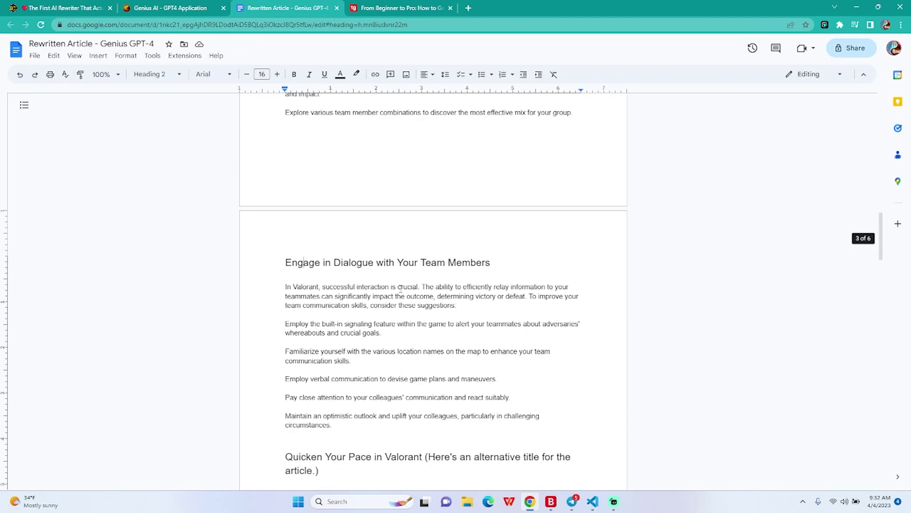
{"action": "scroll", "coordinate": [401, 288], "scroll_direction": "down", "scroll_amount": 3}
{"action": "scroll", "coordinate": [401, 288], "scroll_direction": "down", "scroll_amount": 15}
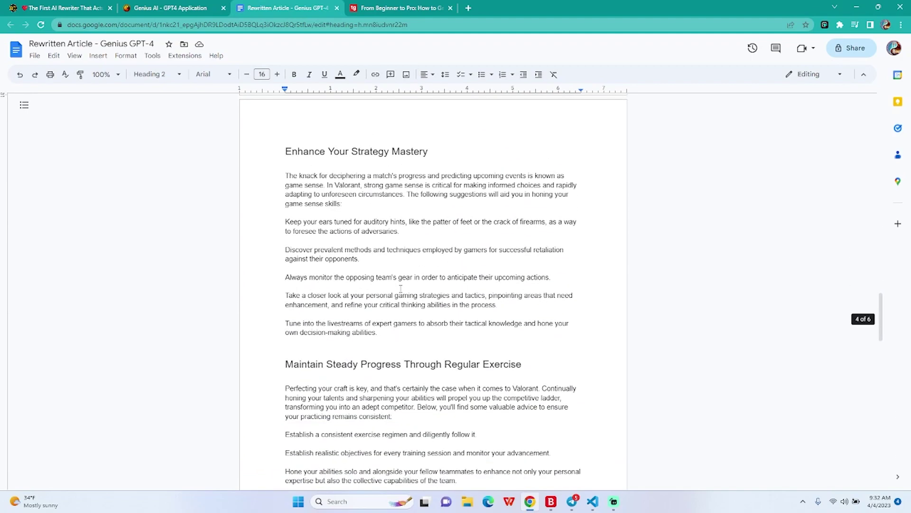
{"action": "scroll", "coordinate": [400, 289], "scroll_direction": "down", "scroll_amount": 3}
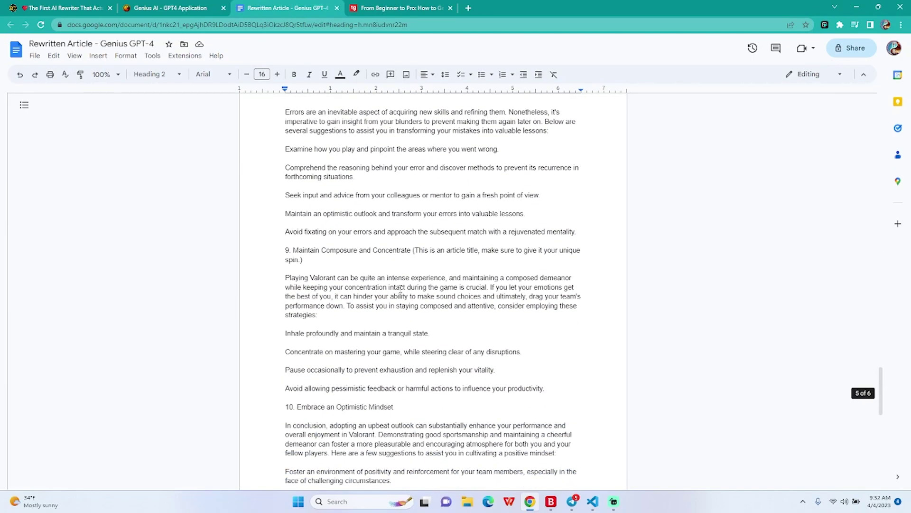
{"action": "scroll", "coordinate": [313, 268], "scroll_direction": "up", "scroll_amount": 2}
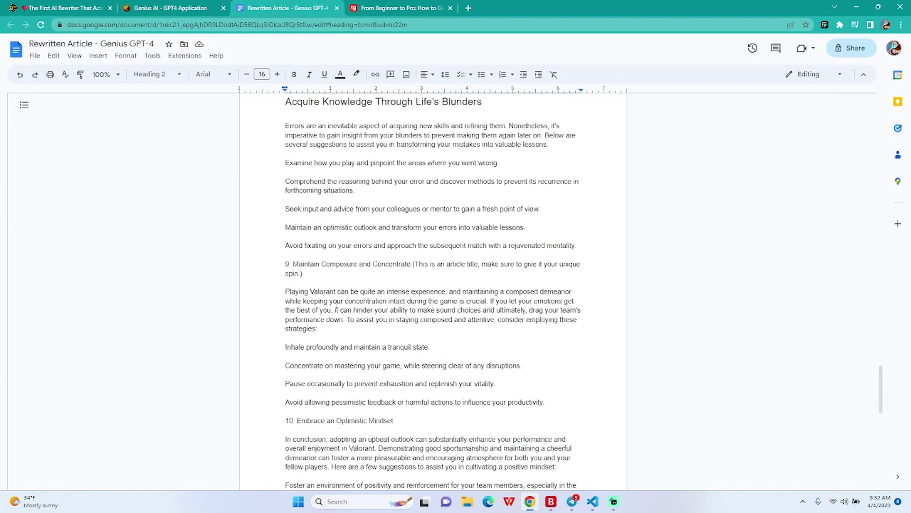
{"action": "left_click", "coordinate": [291, 345]}
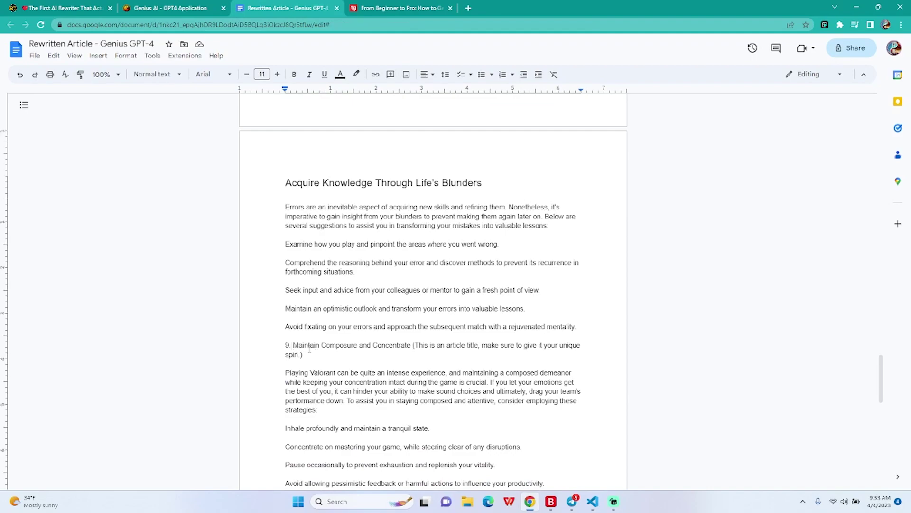
{"action": "key", "text": "BackSpace"}
{"action": "key", "text": "BackSpace"}
{"action": "key", "text": "BackSpace"}
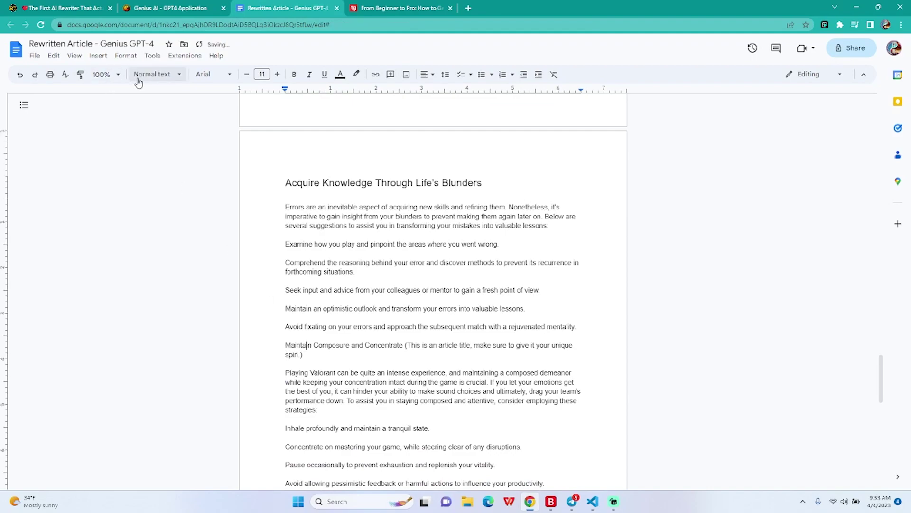
{"action": "left_click", "coordinate": [138, 83]}
{"action": "left_click", "coordinate": [195, 245]}
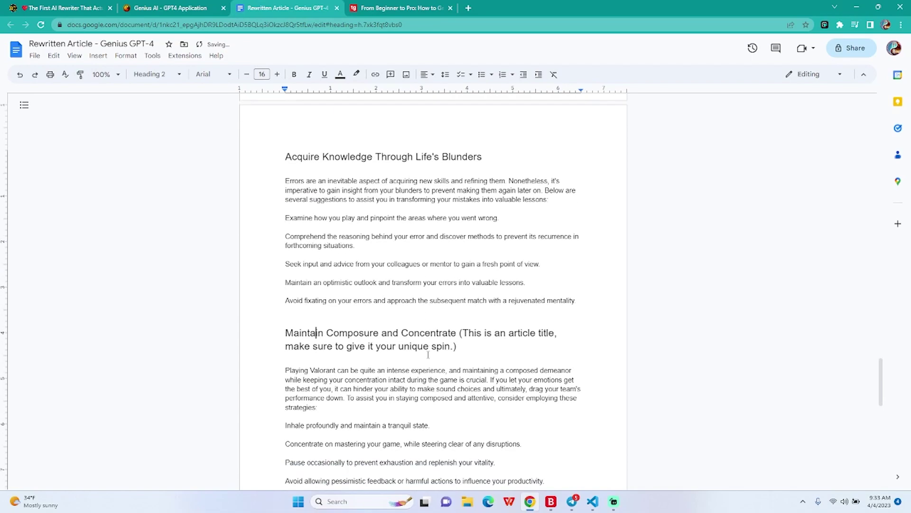
Make 'Embrace an Optimistic Mindset' a Heading 2 without its 10., then add an empty line after the last tip.
{"action": "scroll", "coordinate": [428, 354], "scroll_direction": "down", "scroll_amount": 3}
{"action": "left_click", "coordinate": [297, 335]}
{"action": "key", "text": "BackSpace"}
{"action": "key", "text": "BackSpace"}
{"action": "key", "text": "BackSpace"}
{"action": "key", "text": "BackSpace"}
{"action": "left_click", "coordinate": [312, 335]}
{"action": "left_click", "coordinate": [152, 74]}
{"action": "mouse_move", "coordinate": [200, 234]}
{"action": "left_click", "coordinate": [280, 231]}
{"action": "scroll", "coordinate": [498, 298], "scroll_direction": "down", "scroll_amount": 5}
{"action": "scroll", "coordinate": [498, 298], "scroll_direction": "down", "scroll_amount": 4}
{"action": "left_click", "coordinate": [577, 194]}
{"action": "key", "text": "Return"}
Empty both Rewrite Genius AI boxes and select the Final Thoughts section in the original article.
{"action": "left_click", "coordinate": [171, 7]}
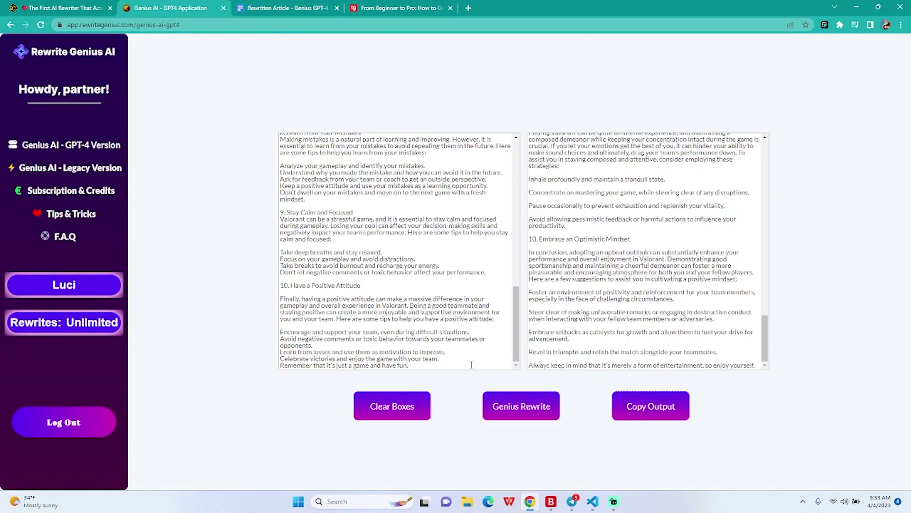
{"action": "left_click", "coordinate": [392, 406]}
{"action": "left_click", "coordinate": [380, 8]}
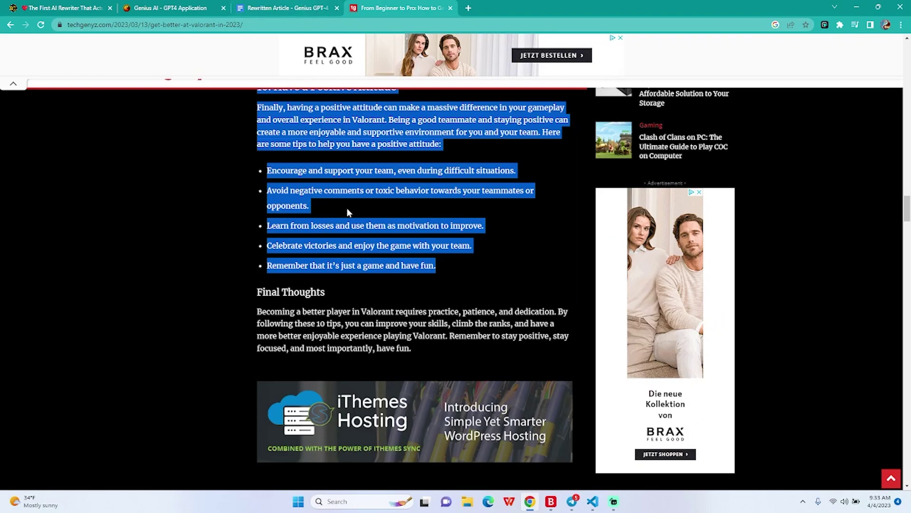
{"action": "scroll", "coordinate": [348, 207], "scroll_direction": "down", "scroll_amount": 2}
{"action": "left_click", "coordinate": [265, 200]}
{"action": "left_click_drag", "start_coordinate": [264, 200], "coordinate": [425, 253]}
{"action": "key", "text": "ctrl+c"}
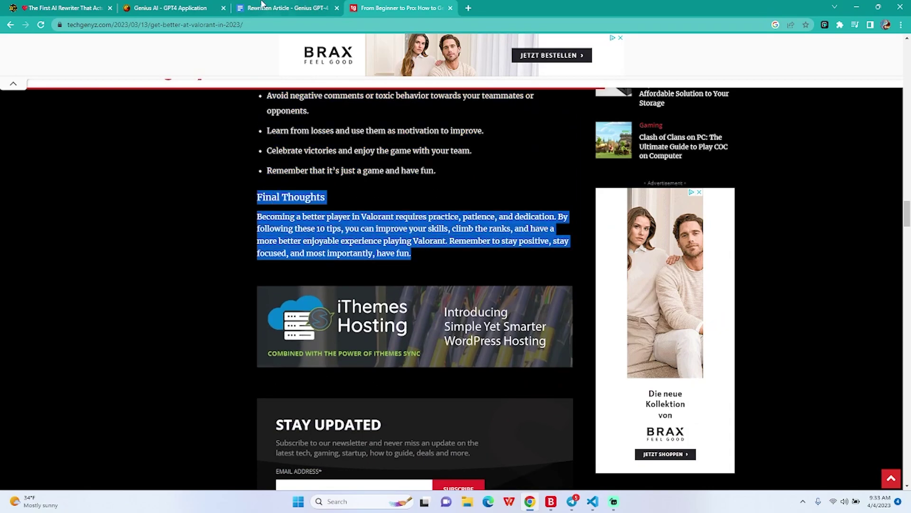
Paste Final Thoughts into the input, end its heading with a colon, and run Genius Rewrite.
{"action": "left_click", "coordinate": [171, 8]}
{"action": "left_click", "coordinate": [383, 169]}
{"action": "key", "text": "ctrl+v"}
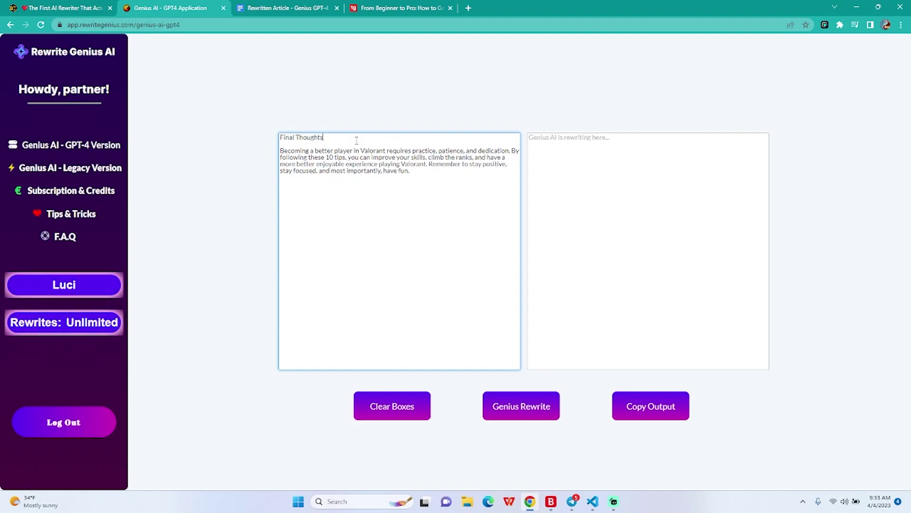
{"action": "type", "text": "On"}
{"action": "key", "text": "BackSpace"}
{"action": "key", "text": "BackSpace"}
{"action": "key", "text": "BackSpace"}
{"action": "key", "text": "BackSpace"}
{"action": "key", "text": "BackSpace"}
{"action": "key", "text": "BackSpace"}
{"action": "key", "text": "BackSpace"}
{"action": "key", "text": "BackSpace"}
{"action": "key", "text": "BackSpace"}
{"action": "key", "text": "BackSpace"}
{"action": "key", "text": "BackSpace"}
{"action": "key", "text": "BackSpace"}
{"action": "key", "text": "BackSpace"}
{"action": "key", "text": "BackSpace"}
{"action": "key", "text": "BackSpace"}
{"action": "key", "text": "BackSpace"}
{"action": "type", "text": "Final Thoughts On"}
{"action": "key", "text": "BackSpace"}
{"action": "key", "text": "BackSpace"}
{"action": "key", "text": "BackSpace"}
{"action": "left_click", "coordinate": [280, 151]}
{"action": "key", "text": "BackSpace"}
{"action": "key", "text": "BackSpace"}
{"action": "type", "text": ":"}
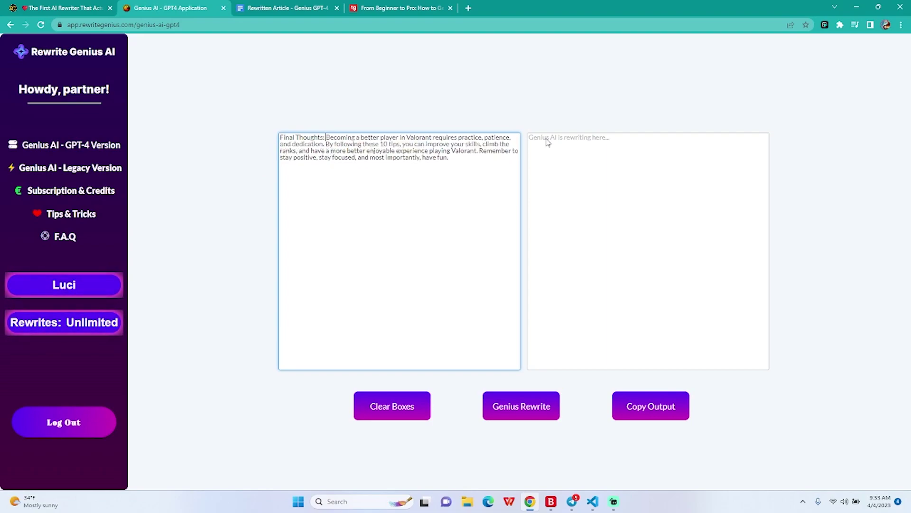
{"action": "left_click", "coordinate": [541, 411]}
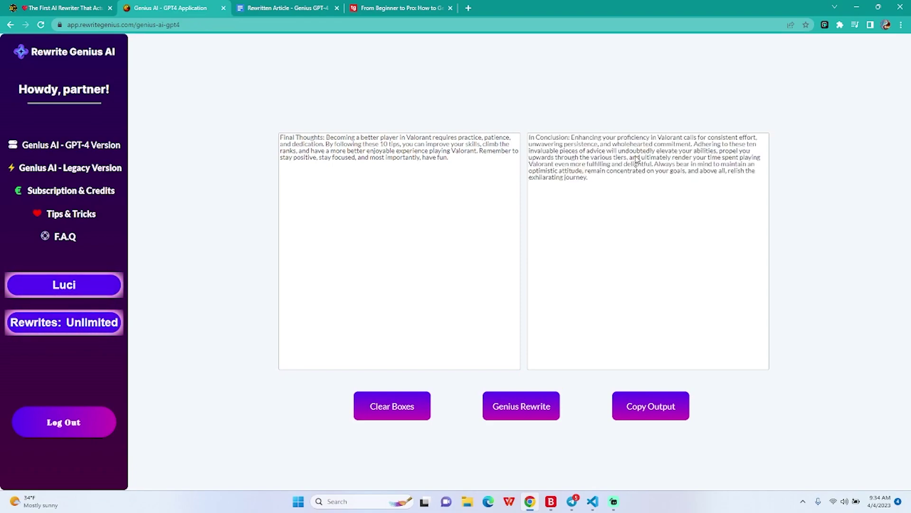
Paste the rewritten conclusion into the Google Doc with 'In Conclusion' on its own line.
{"action": "left_click_drag", "start_coordinate": [596, 183], "coordinate": [526, 138]}
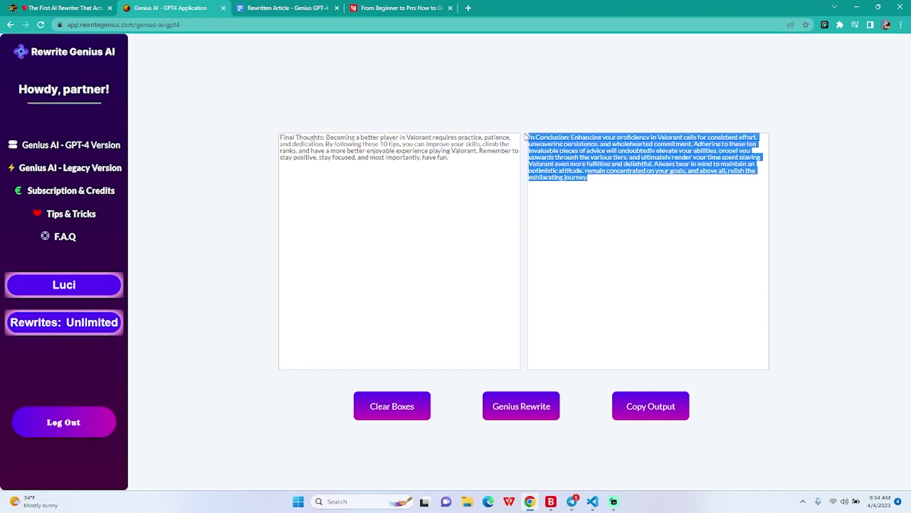
{"action": "key", "text": "ctrl+c"}
{"action": "key", "text": "ctrl+Tab"}
{"action": "key", "text": "ctrl+v"}
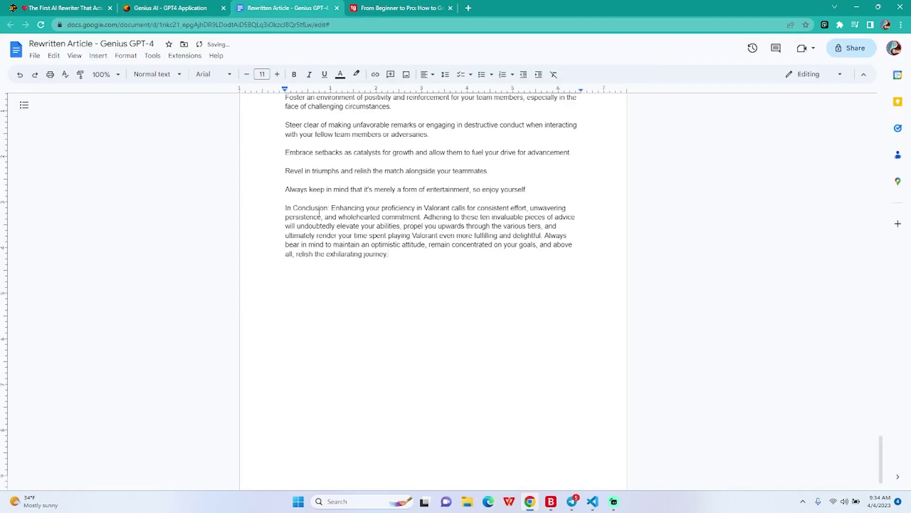
{"action": "left_click", "coordinate": [331, 209]}
{"action": "key", "text": "Return"}
{"action": "key", "text": "Return"}
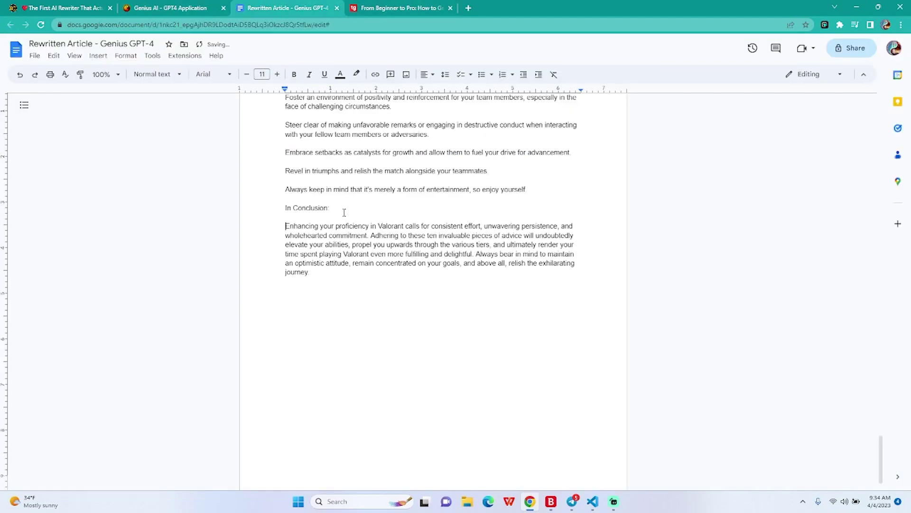
Make 'In Conclusion' a Heading 2 and move to the empty line above it.
{"action": "left_click", "coordinate": [340, 210]}
{"action": "left_click_drag", "start_coordinate": [340, 211], "coordinate": [282, 210]}
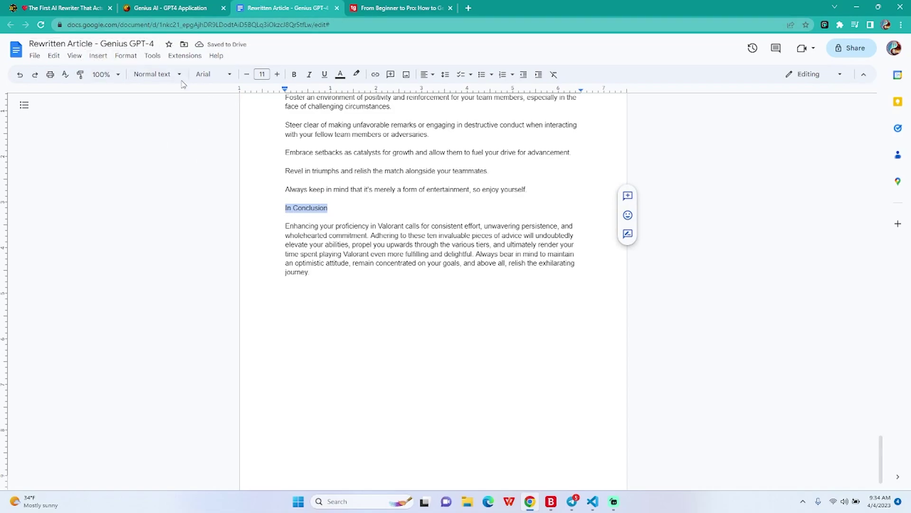
{"action": "left_click", "coordinate": [125, 56]}
{"action": "mouse_move", "coordinate": [185, 55]}
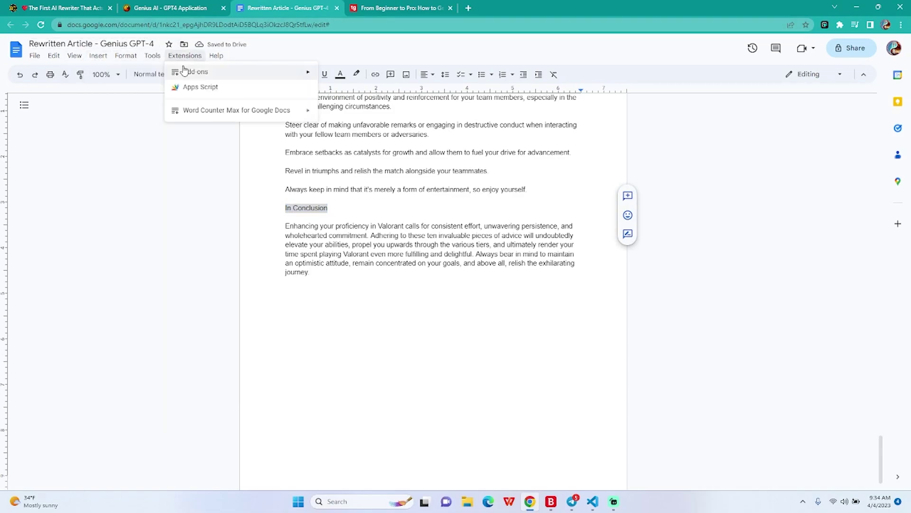
{"action": "left_click", "coordinate": [153, 74]}
{"action": "mouse_move", "coordinate": [185, 239]}
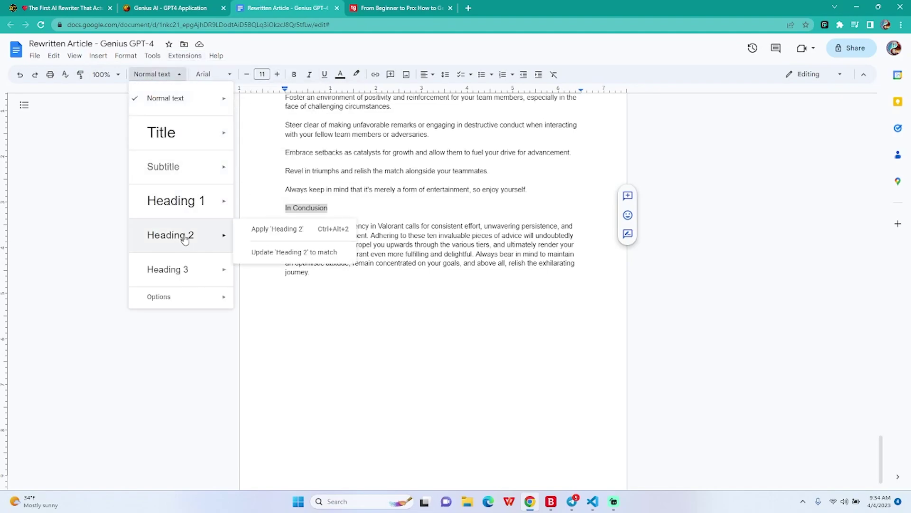
{"action": "left_click", "coordinate": [278, 229]}
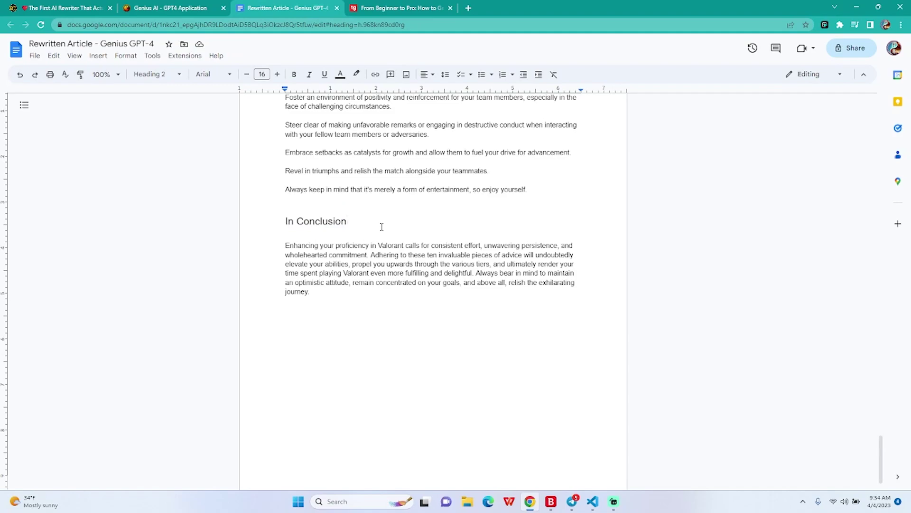
{"action": "key", "text": "BackSpace"}
{"action": "type", "text": "n"}
{"action": "left_click", "coordinate": [368, 203]}
Delete the blank line above 'In Conclusion' and scroll back through the article.
{"action": "key", "text": "BackSpace"}
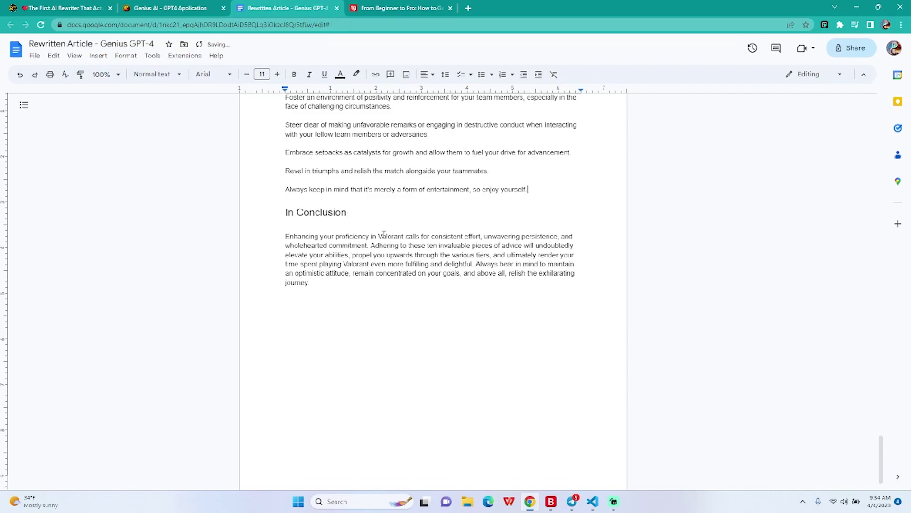
{"action": "scroll", "coordinate": [384, 240], "scroll_direction": "up", "scroll_amount": 3}
{"action": "scroll", "coordinate": [416, 322], "scroll_direction": "up", "scroll_amount": 12}
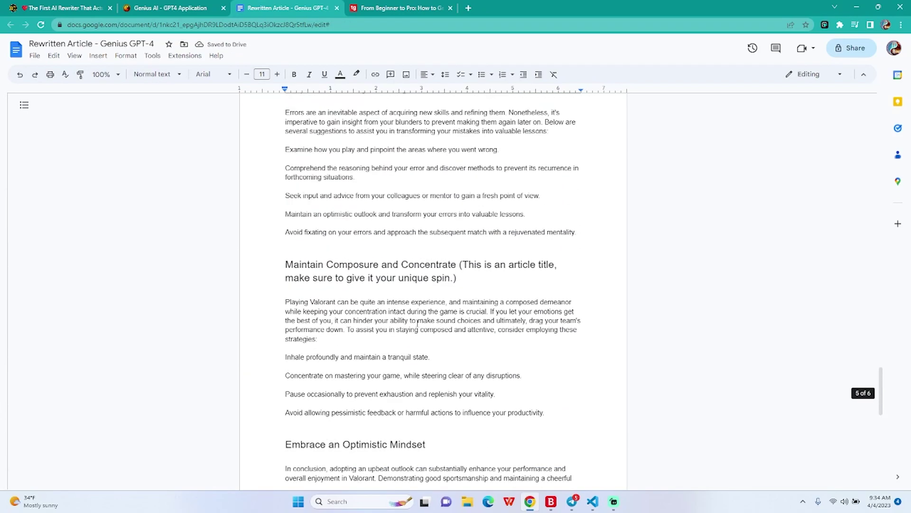
{"action": "scroll", "coordinate": [417, 323], "scroll_direction": "up", "scroll_amount": 20}
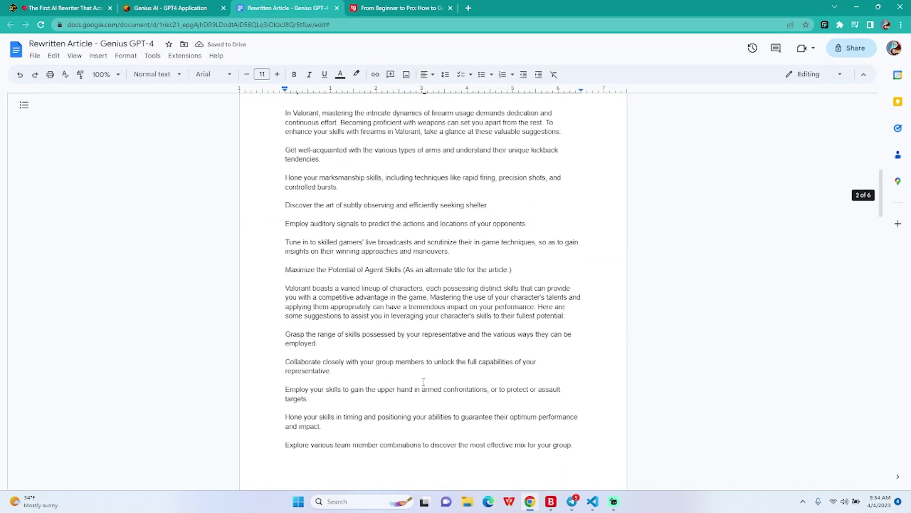
{"action": "scroll", "coordinate": [424, 382], "scroll_direction": "up", "scroll_amount": 13}
{"action": "scroll", "coordinate": [422, 375], "scroll_direction": "down", "scroll_amount": 20}
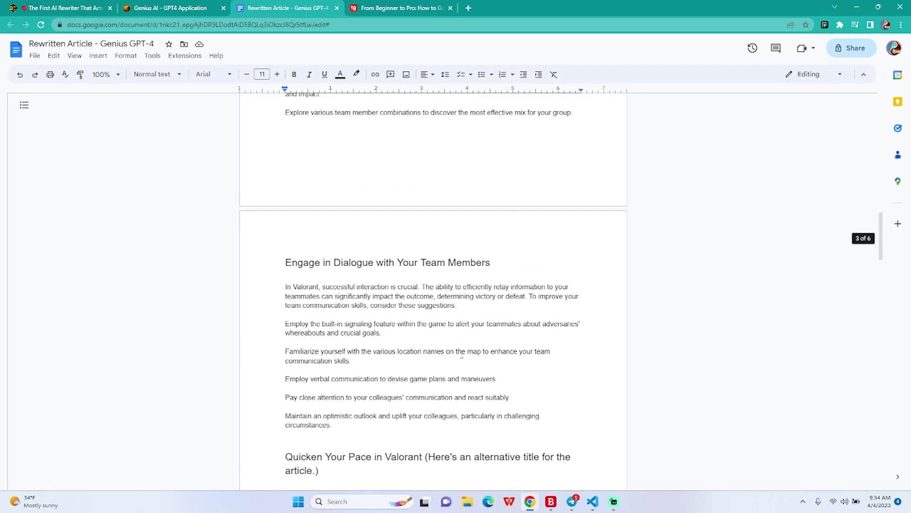
{"action": "scroll", "coordinate": [463, 351], "scroll_direction": "down", "scroll_amount": 20}
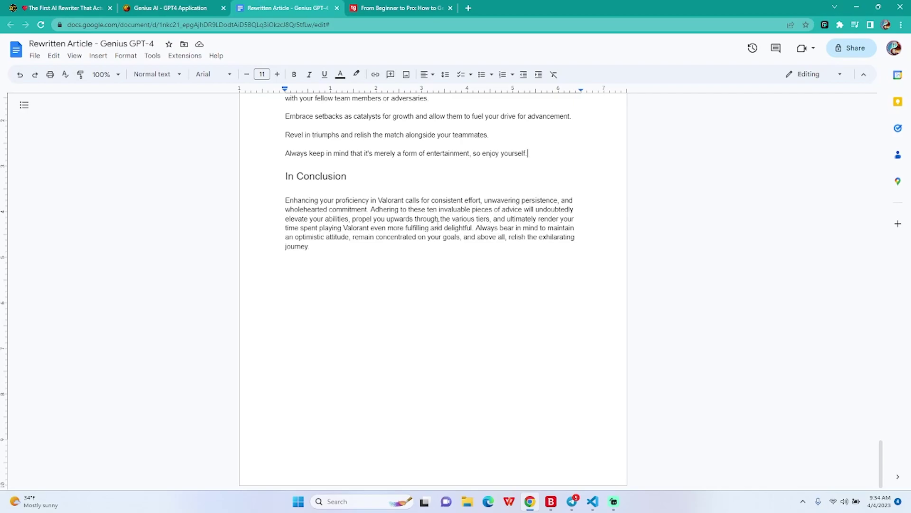
{"action": "scroll", "coordinate": [437, 223], "scroll_direction": "up", "scroll_amount": 15}
Check the word count (6 pages, 1482 words) and select the entire article text.
{"action": "key", "text": "ctrl+Tab"}
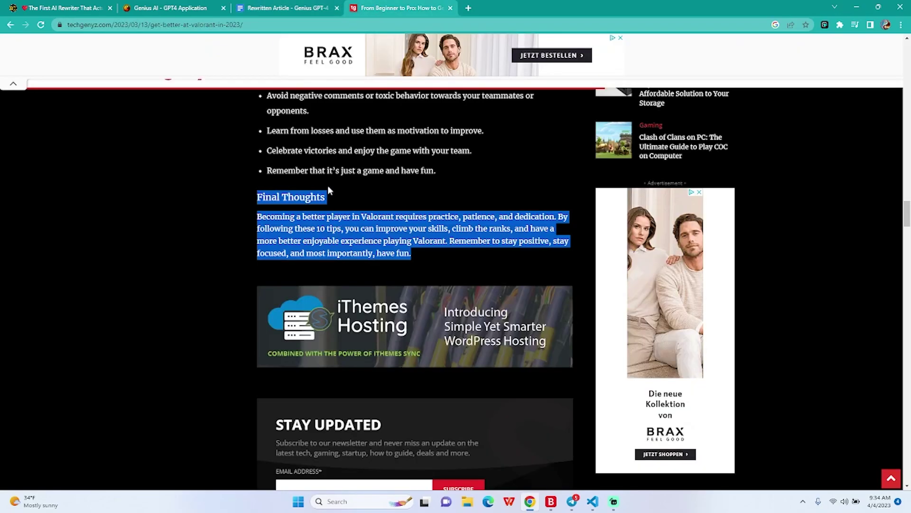
{"action": "scroll", "coordinate": [450, 329], "scroll_direction": "up", "scroll_amount": 10}
{"action": "left_click", "coordinate": [313, 6]}
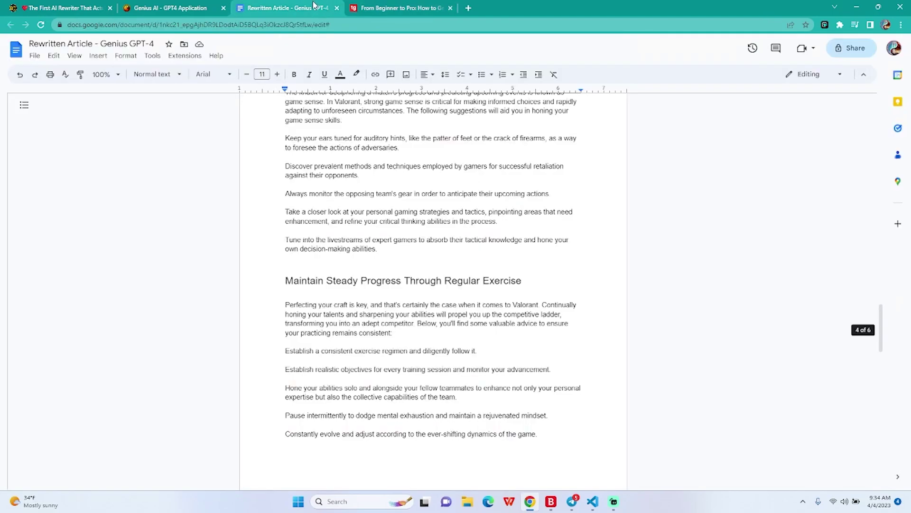
{"action": "scroll", "coordinate": [407, 282], "scroll_direction": "up", "scroll_amount": 15}
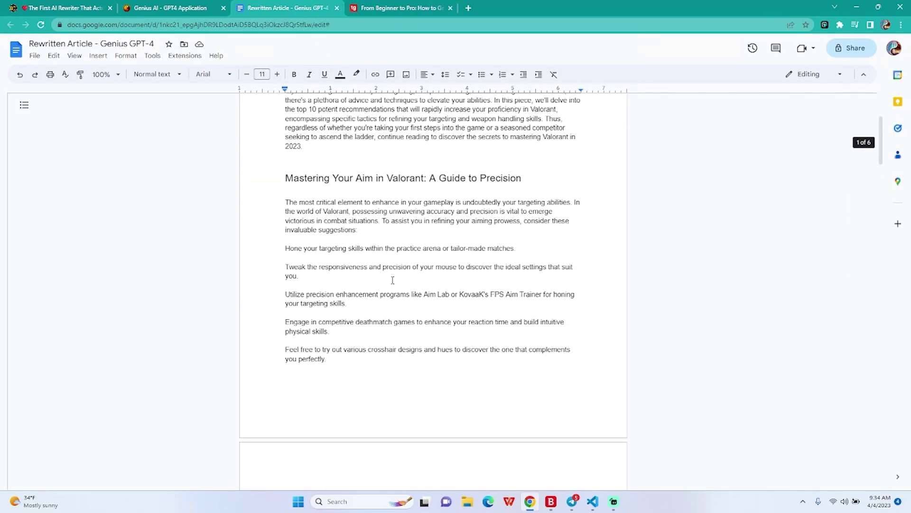
{"action": "scroll", "coordinate": [392, 280], "scroll_direction": "up", "scroll_amount": 3}
{"action": "left_click", "coordinate": [128, 56]}
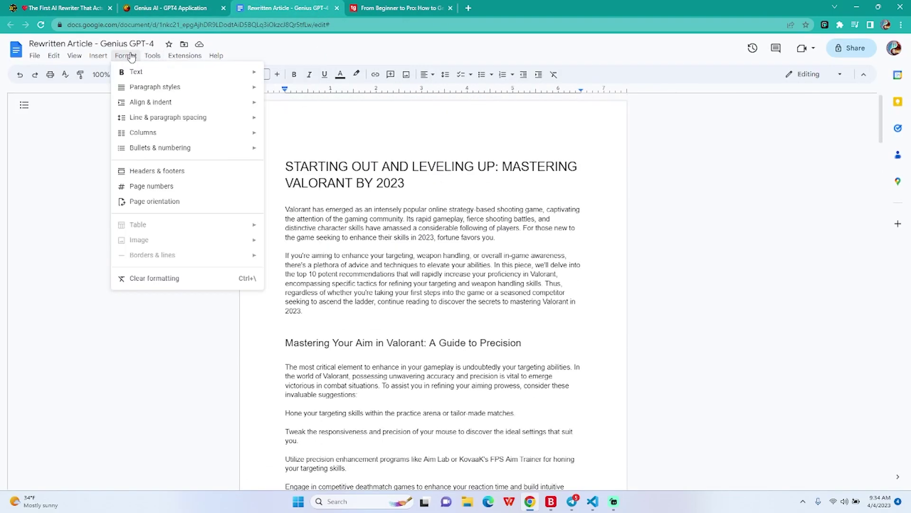
{"action": "mouse_move", "coordinate": [138, 72]}
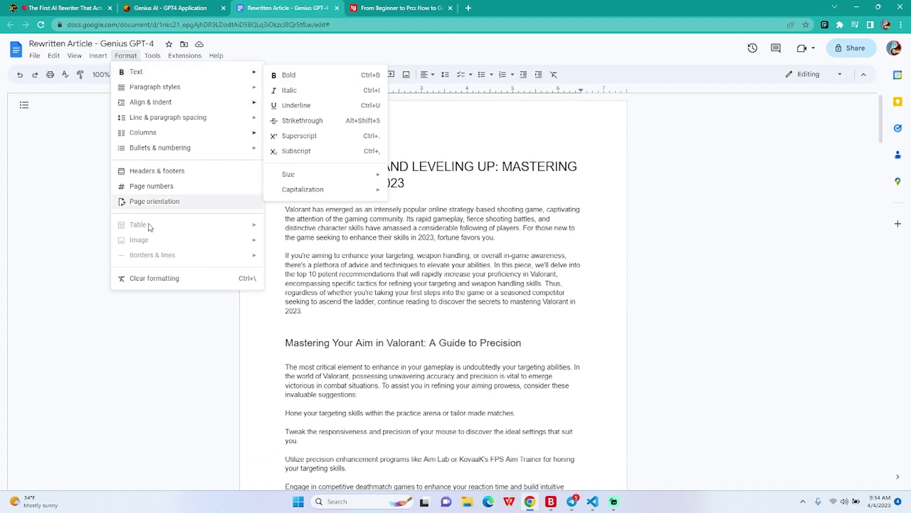
{"action": "mouse_move", "coordinate": [153, 55]}
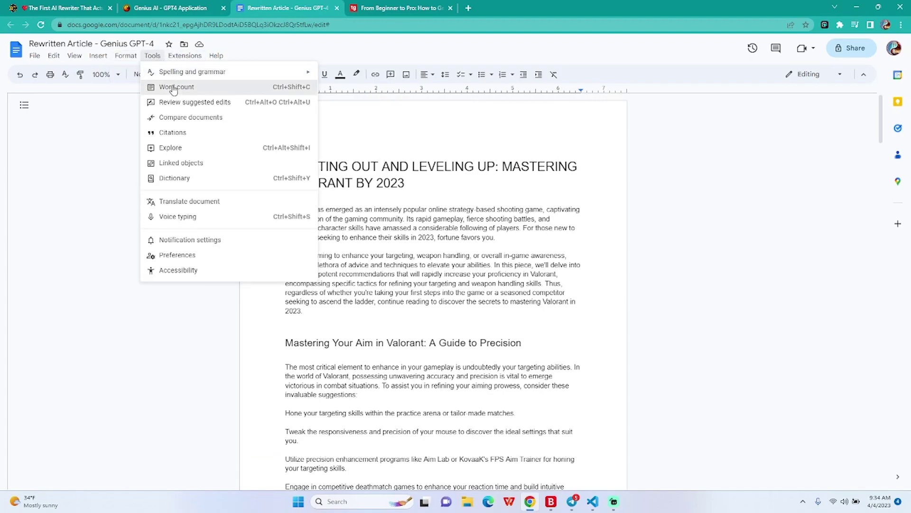
{"action": "left_click", "coordinate": [171, 87]}
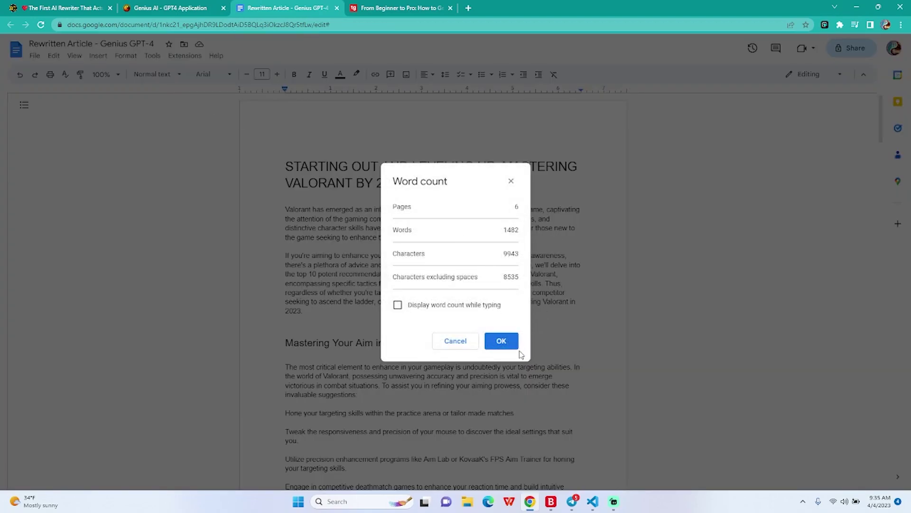
{"action": "left_click", "coordinate": [501, 341]}
{"action": "left_click_drag", "start_coordinate": [290, 161], "coordinate": [446, 377]}
{"action": "scroll", "coordinate": [513, 363], "scroll_direction": "down", "scroll_amount": 15}
Open copyscape.com in a new tab and log in to the account.
{"action": "left_click", "coordinate": [468, 9]}
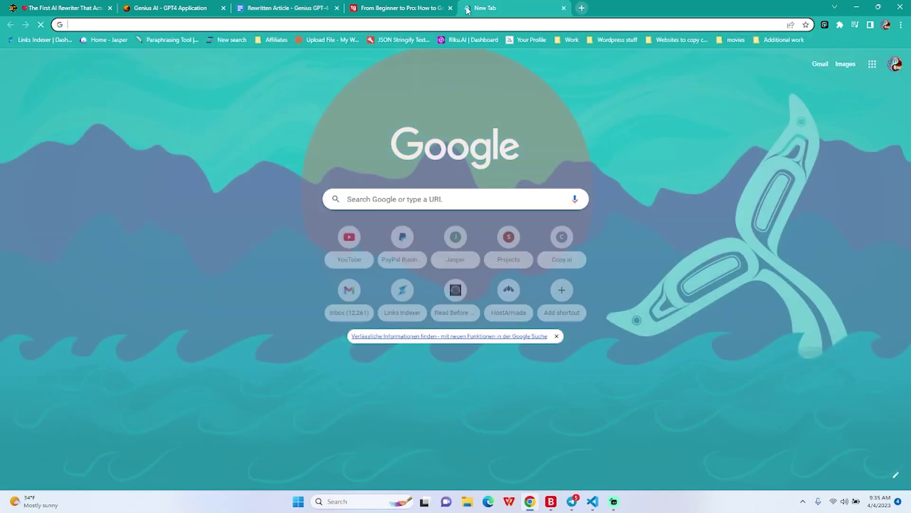
{"action": "type", "text": "cop"}
{"action": "key", "text": "Return"}
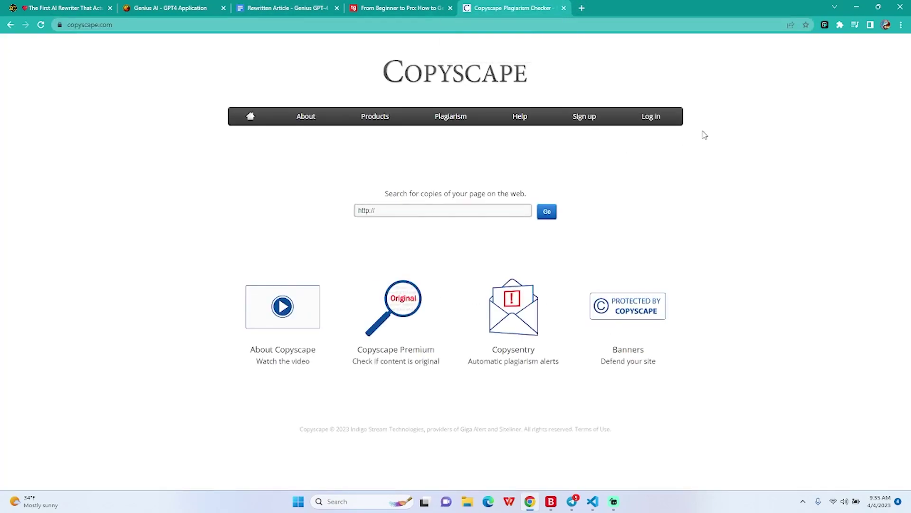
{"action": "left_click", "coordinate": [651, 117]}
{"action": "left_click", "coordinate": [507, 221]}
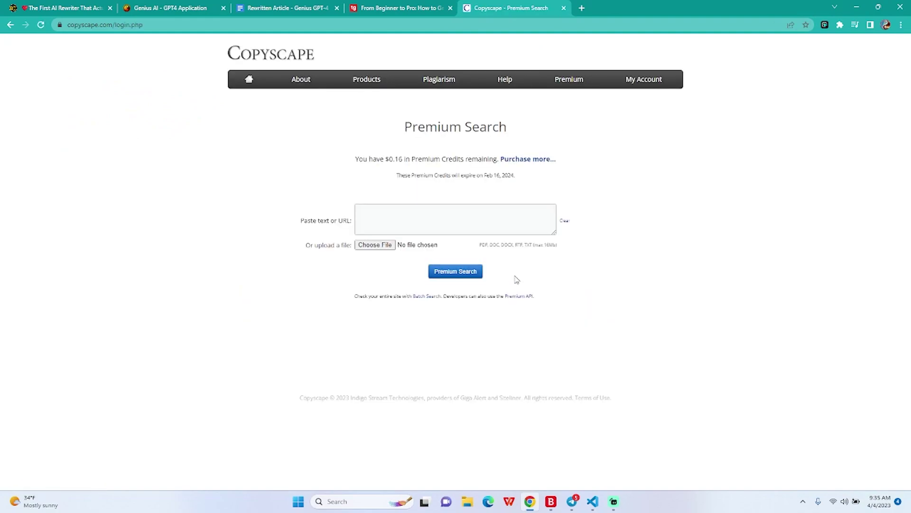
Paste the article into Premium Search and run it, getting no results for 1,490 words.
{"action": "left_click", "coordinate": [476, 227]}
{"action": "key", "text": "ctrl+v"}
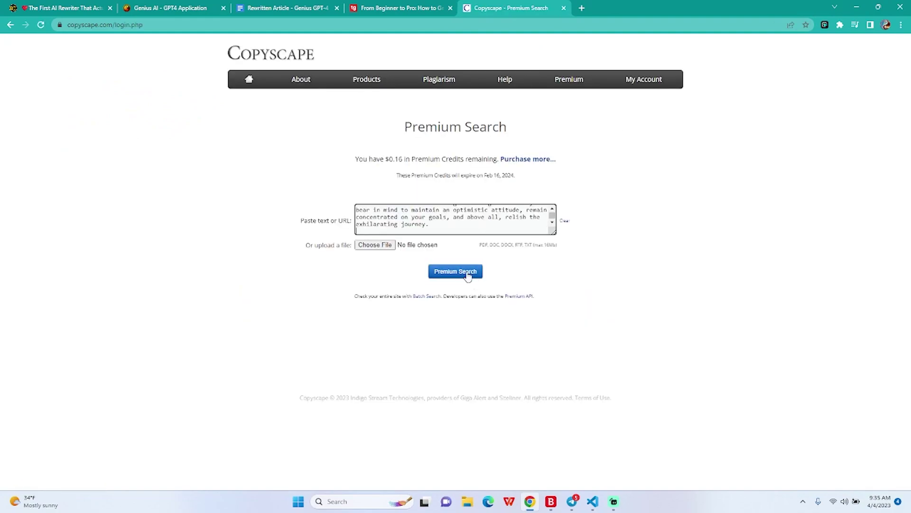
{"action": "left_click", "coordinate": [473, 277]}
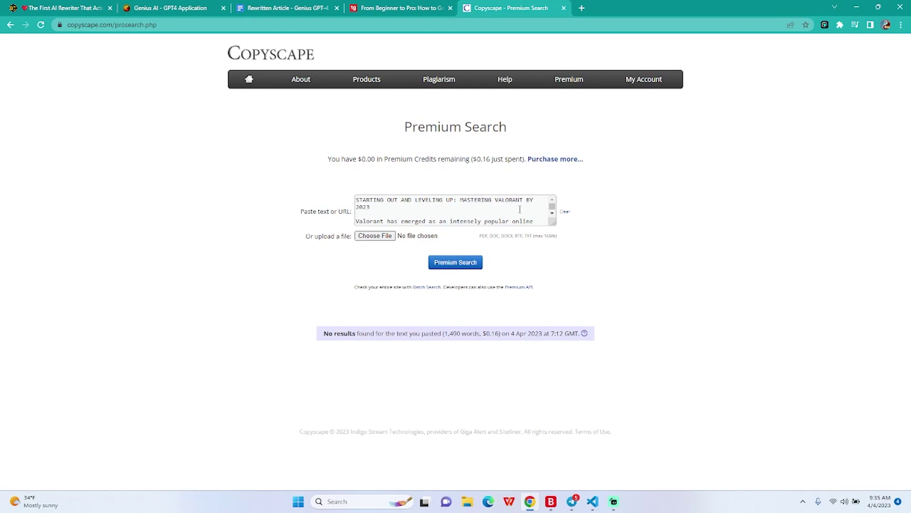
{"action": "scroll", "coordinate": [520, 209], "scroll_direction": "down", "scroll_amount": 12}
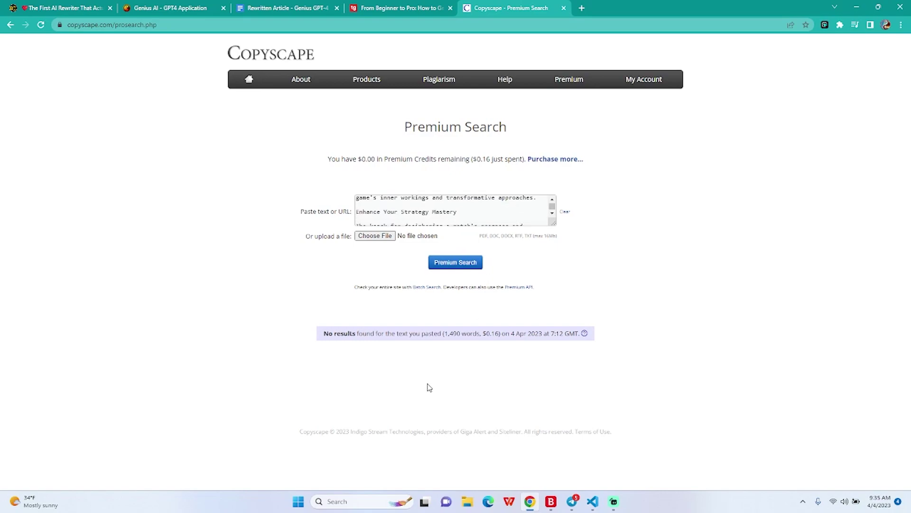
{"action": "scroll", "coordinate": [466, 214], "scroll_direction": "down", "scroll_amount": 5}
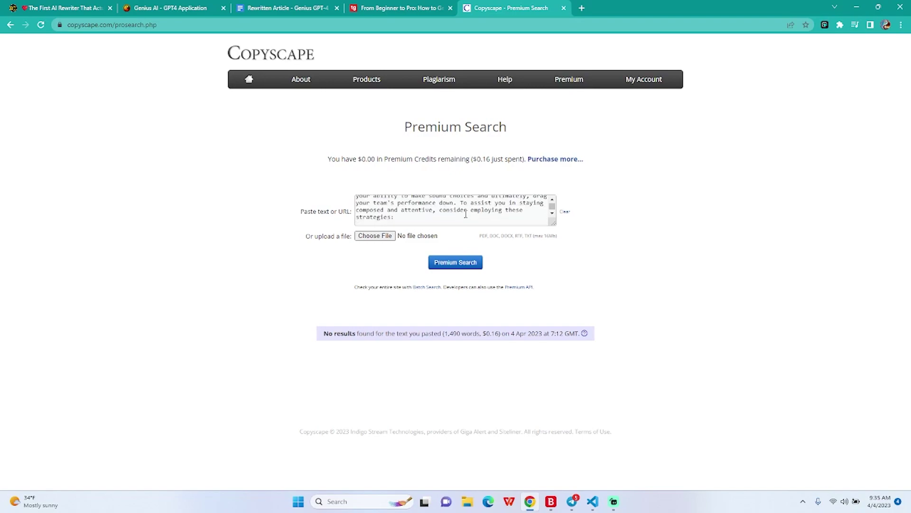
{"action": "scroll", "coordinate": [465, 213], "scroll_direction": "down", "scroll_amount": 5}
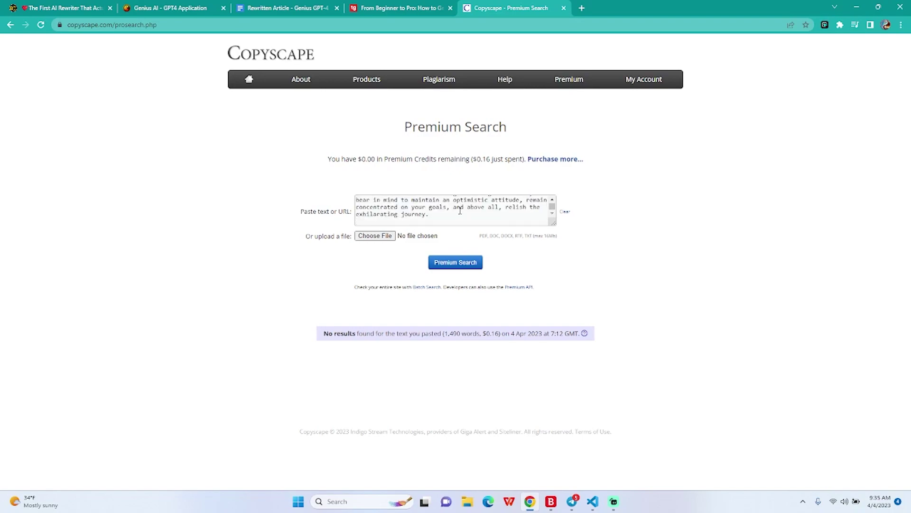
Return to the 'Rewritten Article - Genius GPT-4' doc, deselect everything, and scroll to its Valorant headline.
{"action": "left_click", "coordinate": [280, 8]}
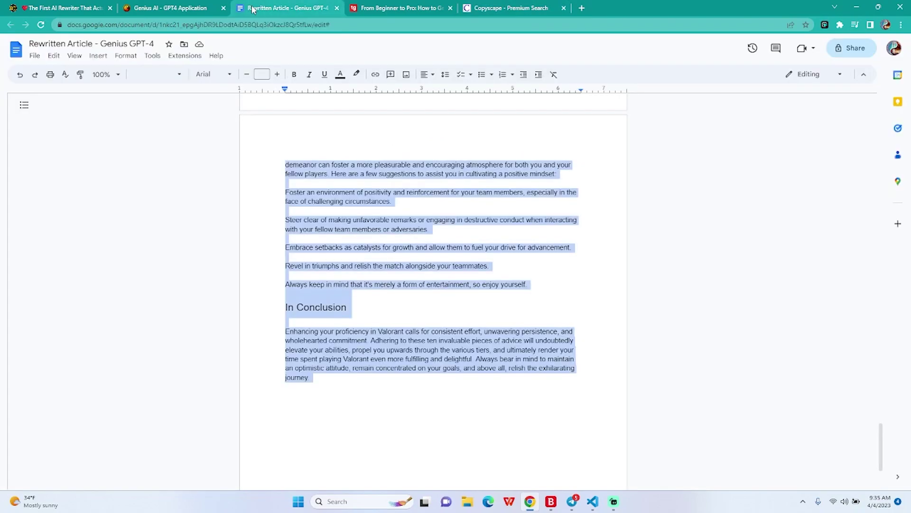
{"action": "scroll", "coordinate": [464, 315], "scroll_direction": "up", "scroll_amount": 5}
{"action": "scroll", "coordinate": [463, 316], "scroll_direction": "up", "scroll_amount": 10}
{"action": "left_click", "coordinate": [458, 295]}
{"action": "left_click_drag", "start_coordinate": [881, 335], "coordinate": [881, 118]}
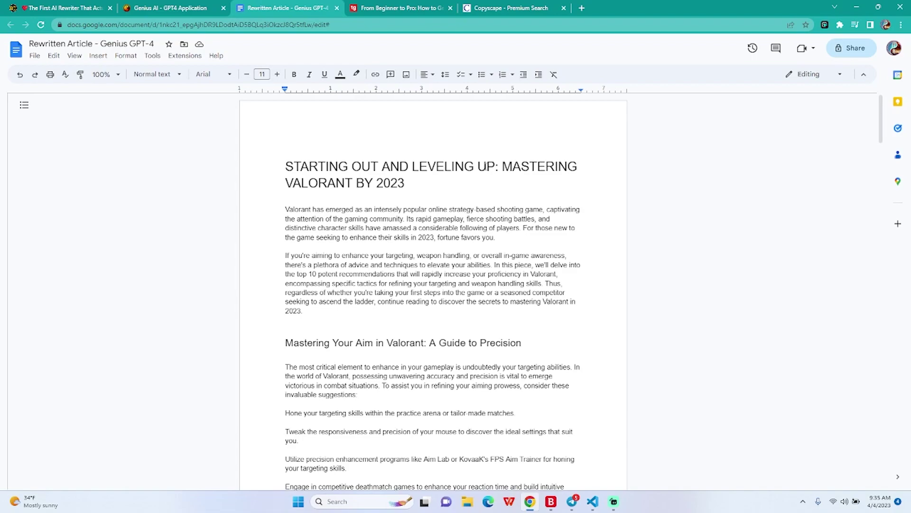
Open Rewrite Genius AI's Subscription & Credits page listing the 1$ trial through 249$ Lifetime plans.
{"action": "left_click", "coordinate": [171, 7]}
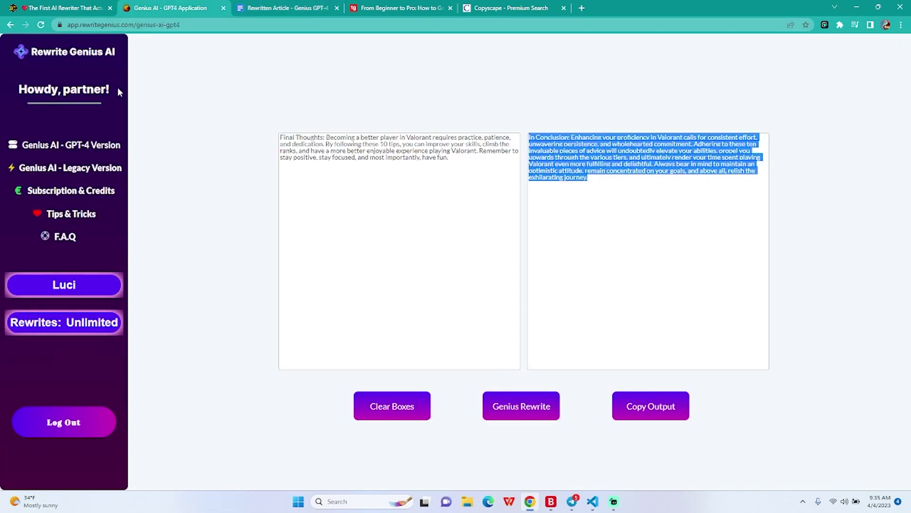
{"action": "left_click", "coordinate": [73, 195]}
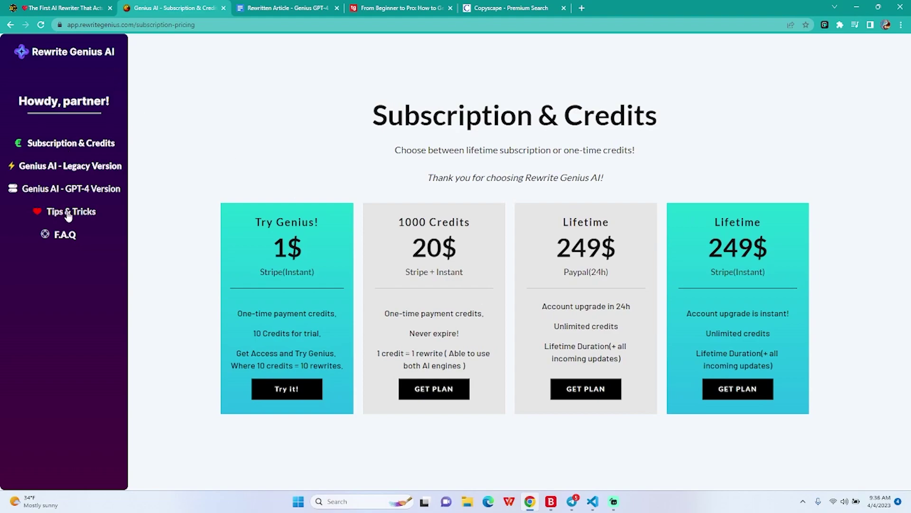
{"action": "left_click", "coordinate": [69, 169]}
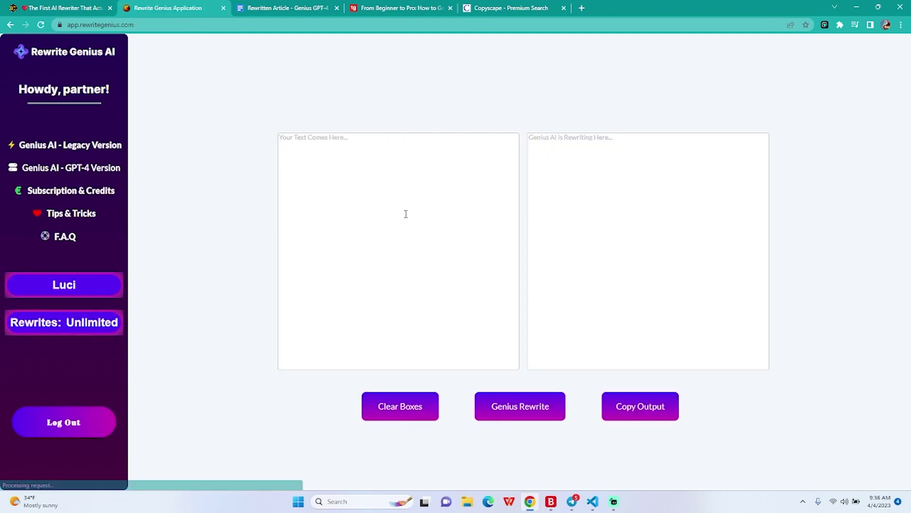